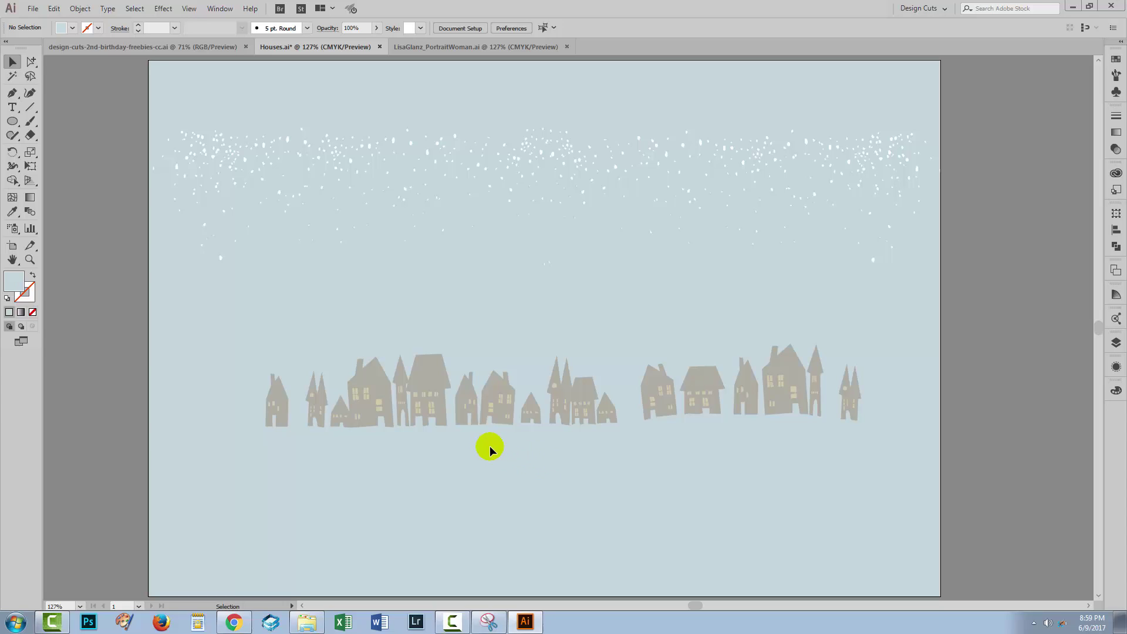
- Browse the Design Cuts Festive Vectors and Vector Florals freebie pages, then return to Illustrator
left_click(229, 626)
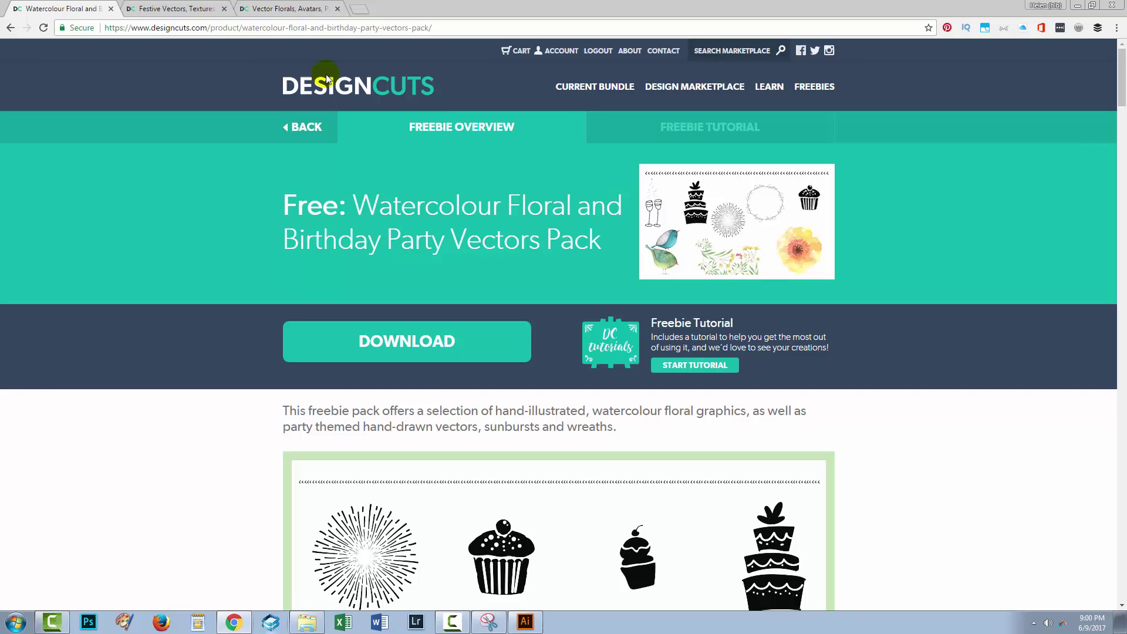
left_click(155, 9)
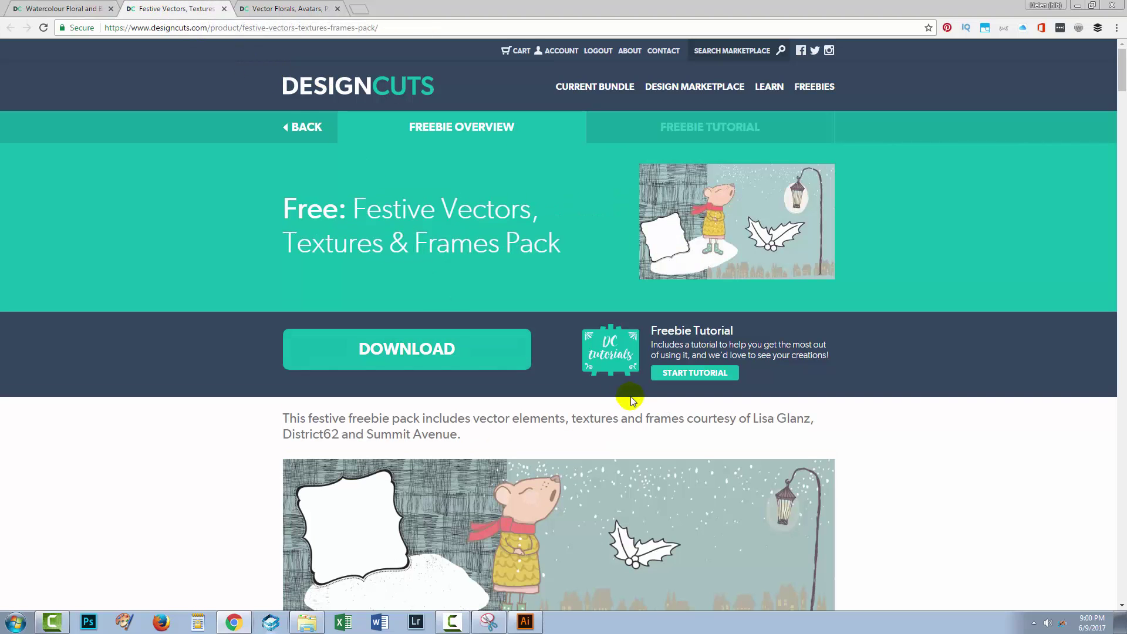
scroll(611, 382, "down", 2)
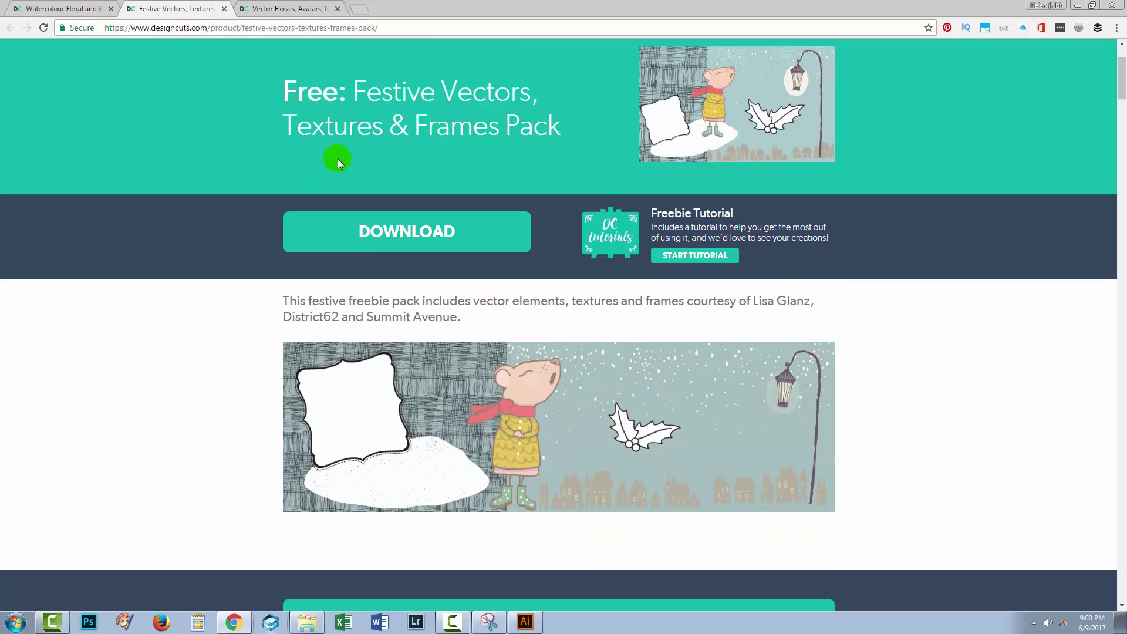
left_click(289, 8)
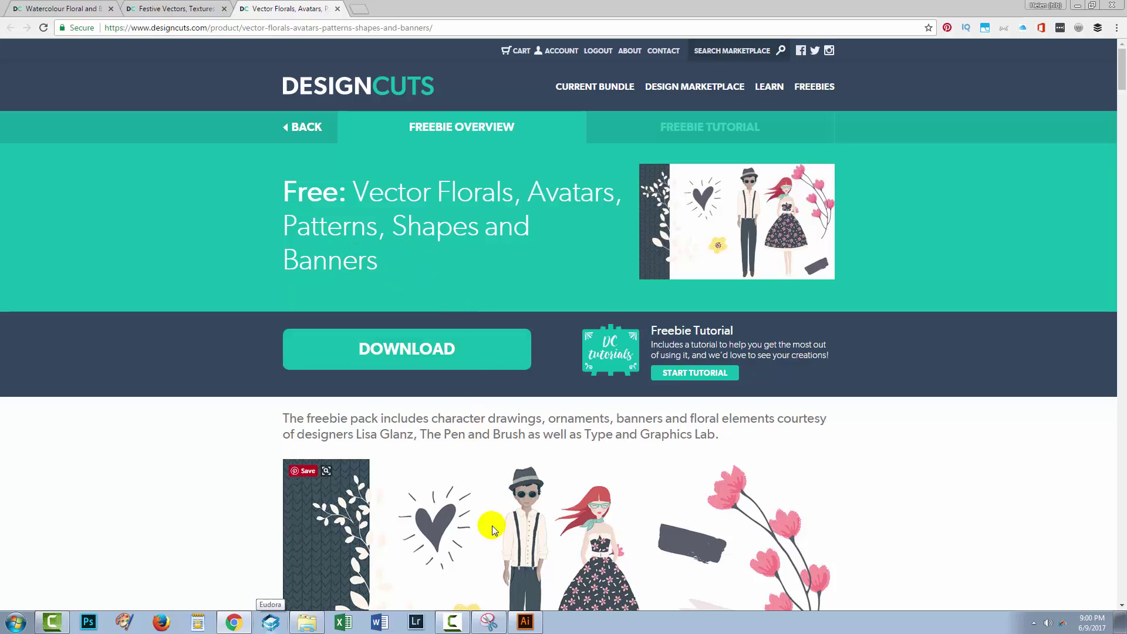
left_click(505, 619)
- Zoom in on the portrait woman and show the document's Swatches panel beside her
left_click(526, 622)
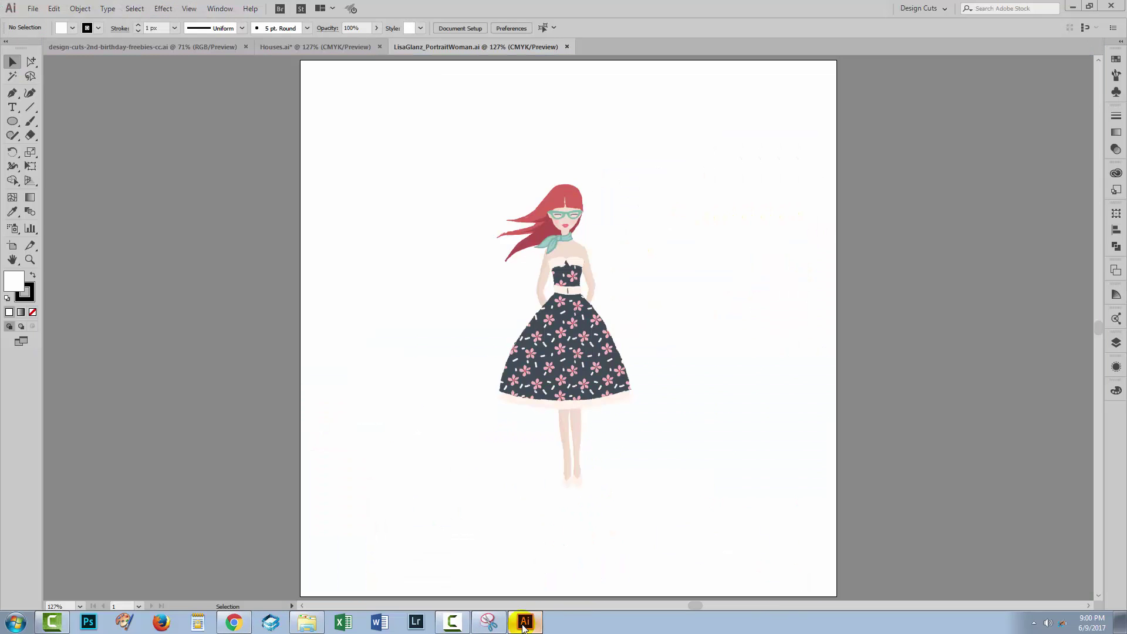
left_click_drag(429, 159, 675, 517)
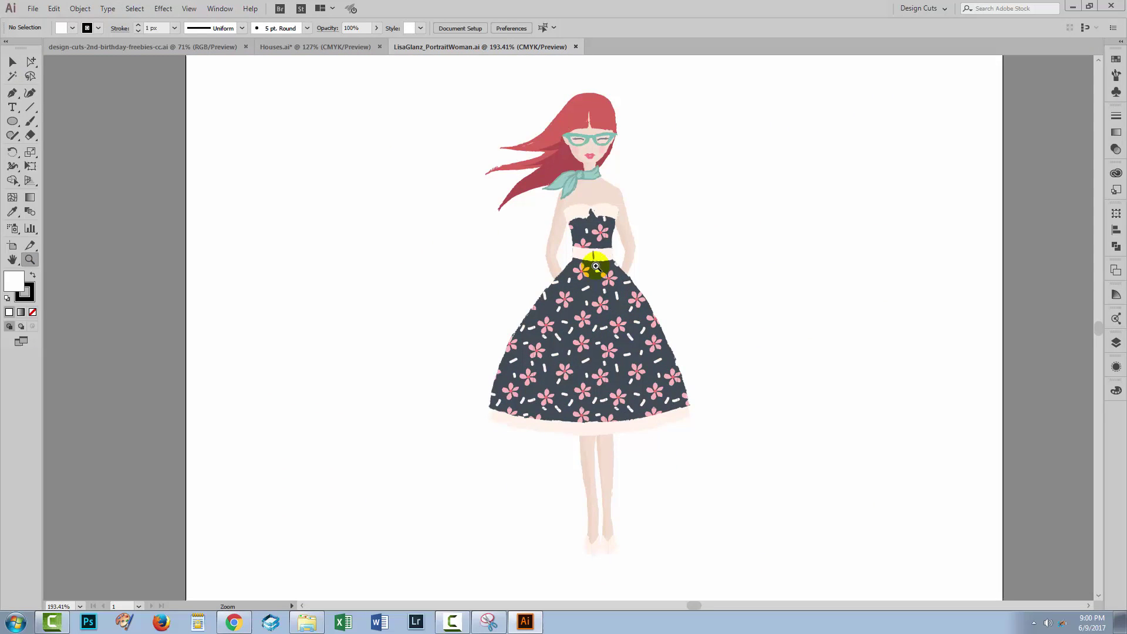
left_click(1116, 60)
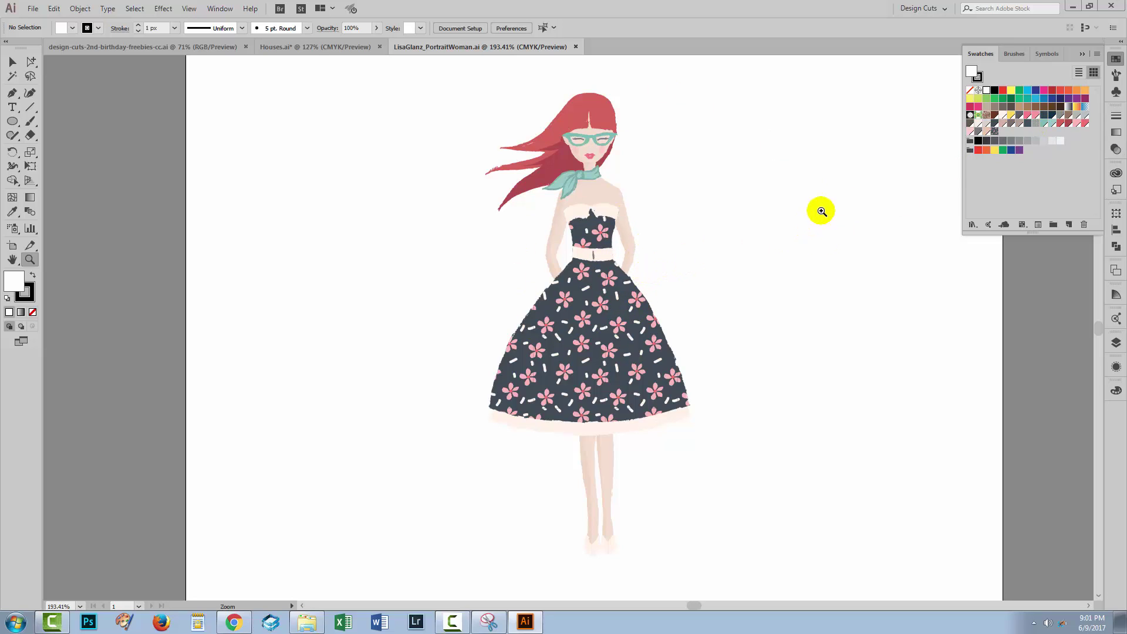
- Set the teal global swatch's HSB hue to 38 with preview on, turning the scarf tan
double_click(1053, 123)
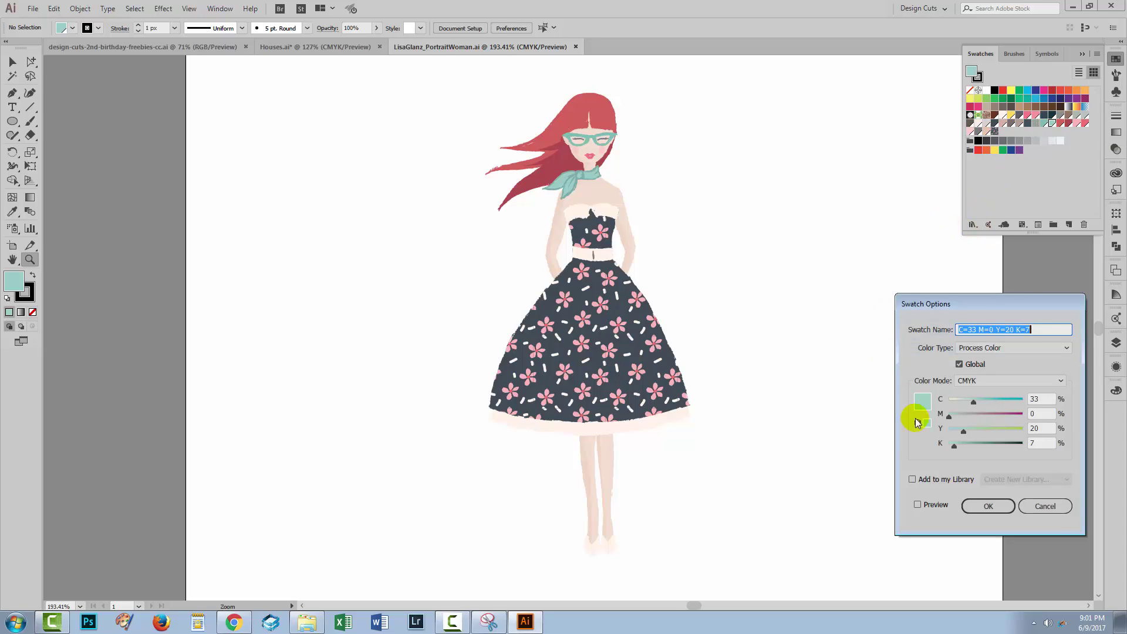
left_click(917, 505)
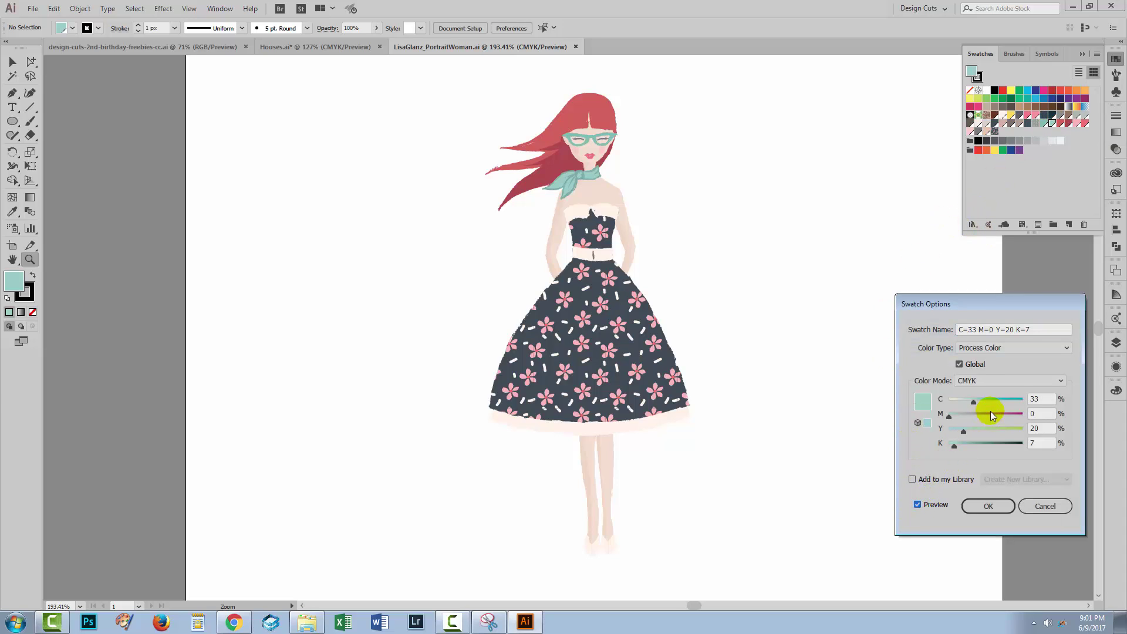
left_click(982, 382)
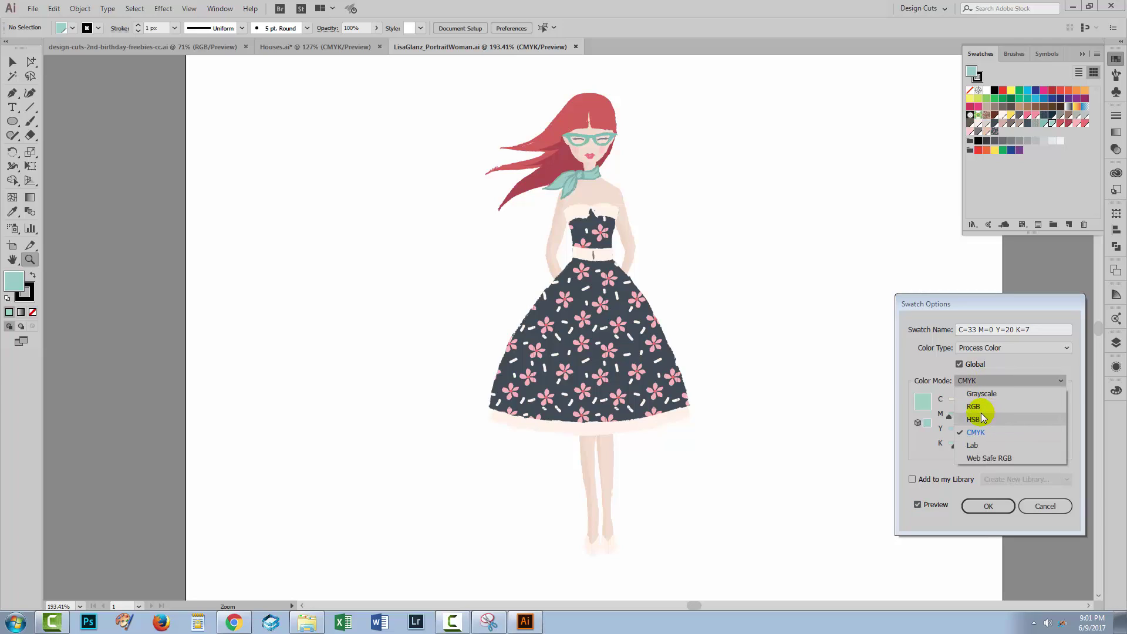
left_click(979, 418)
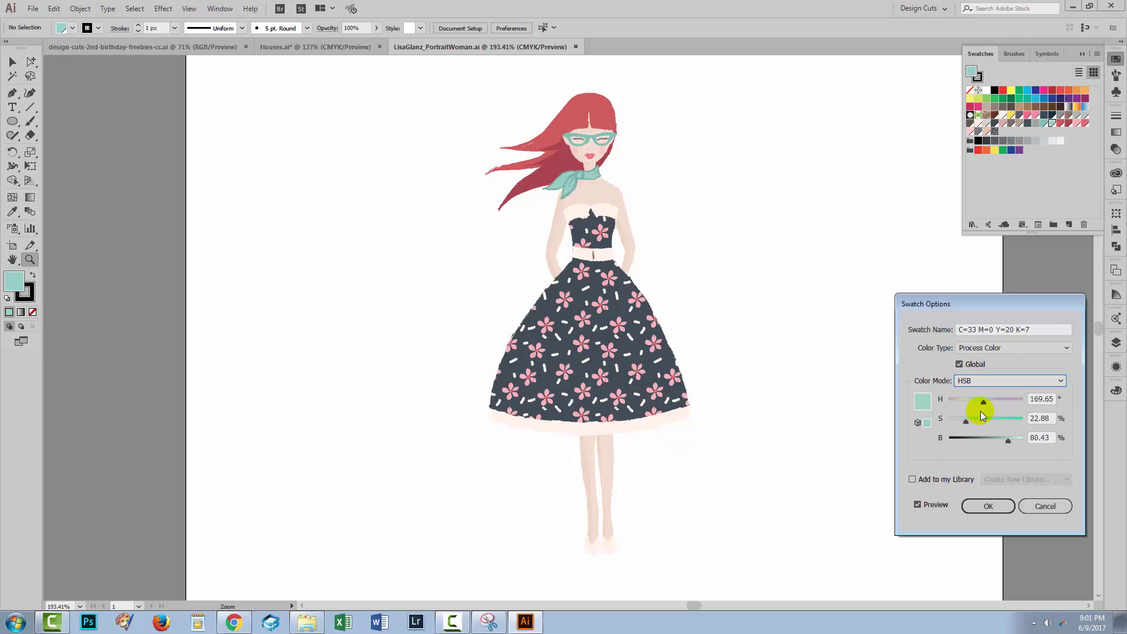
left_click_drag(983, 402, 957, 403)
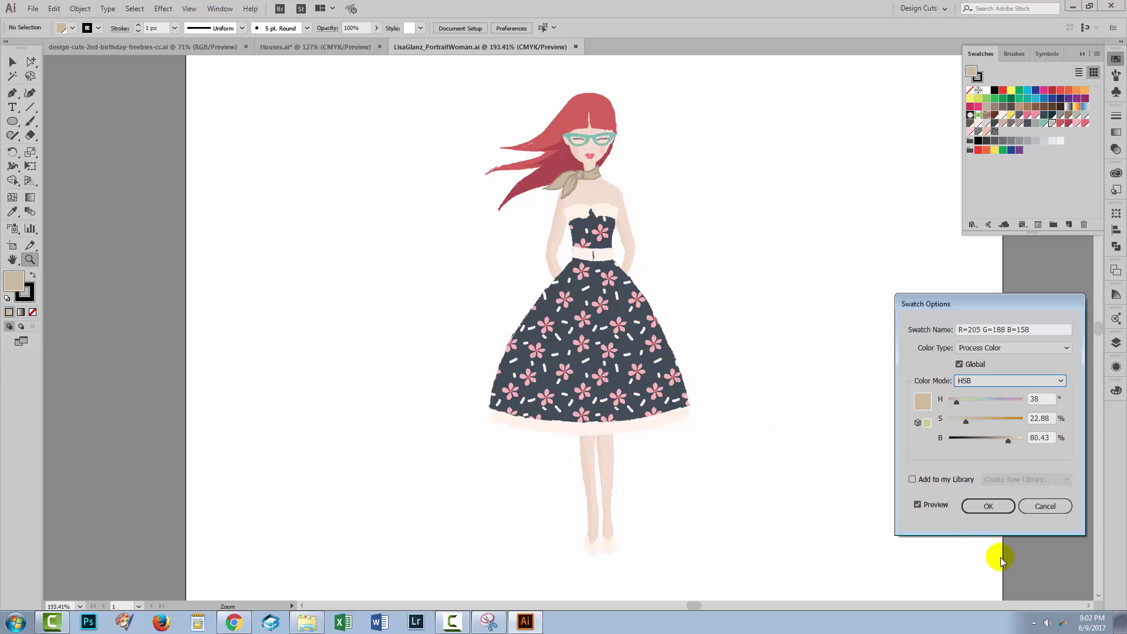
left_click(988, 506)
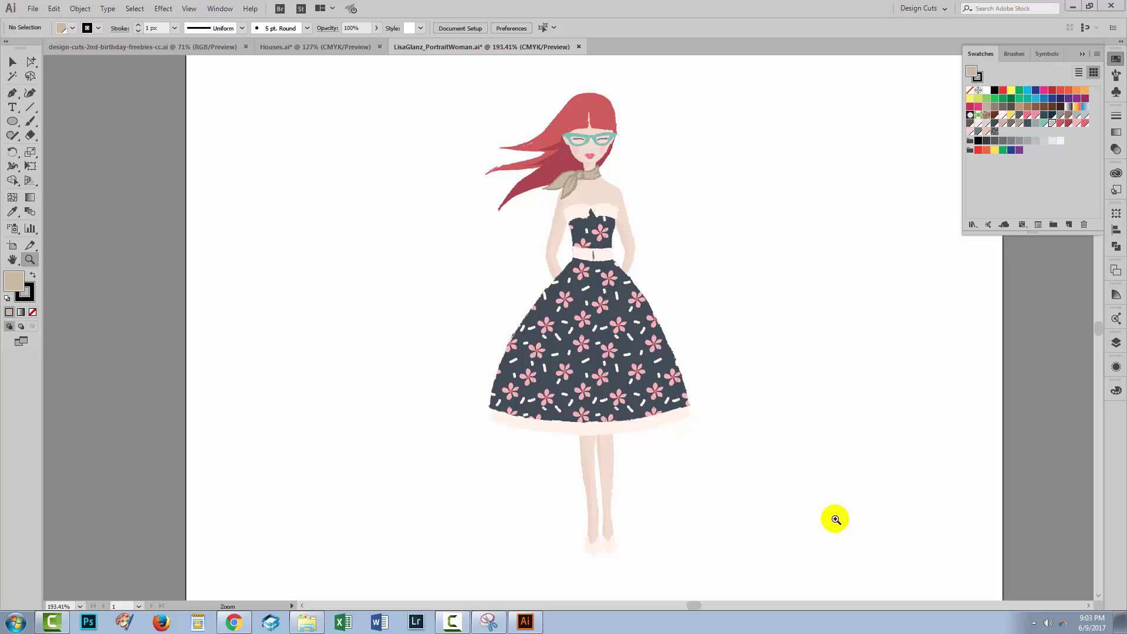
- In the Design Cuts freebies document, sample the orange colour square into the fill
left_click(115, 46)
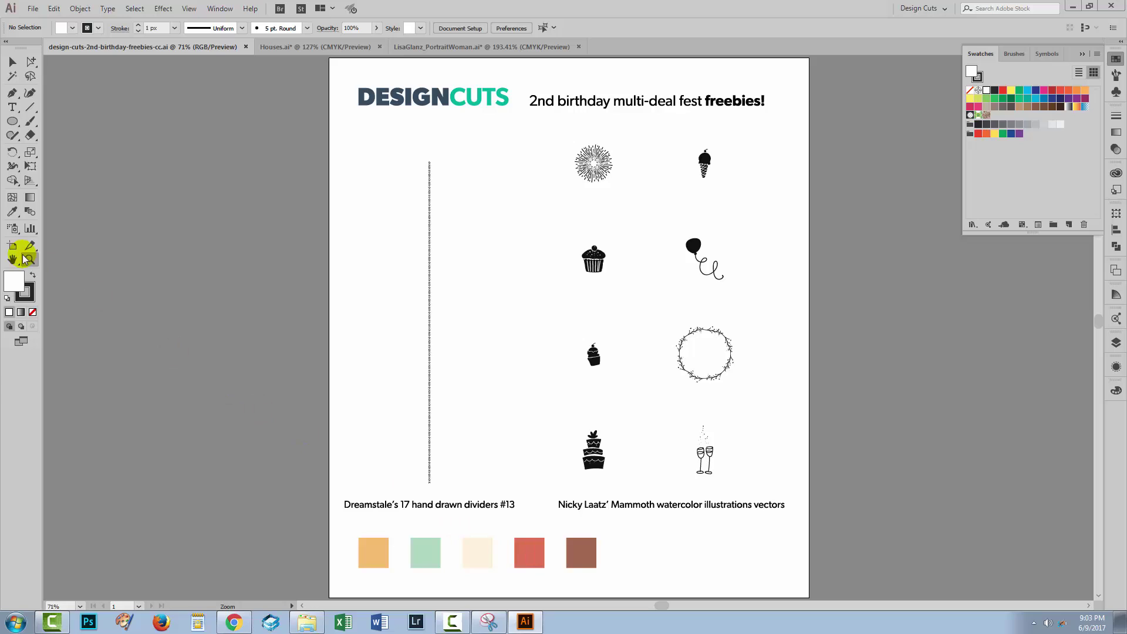
left_click(11, 213)
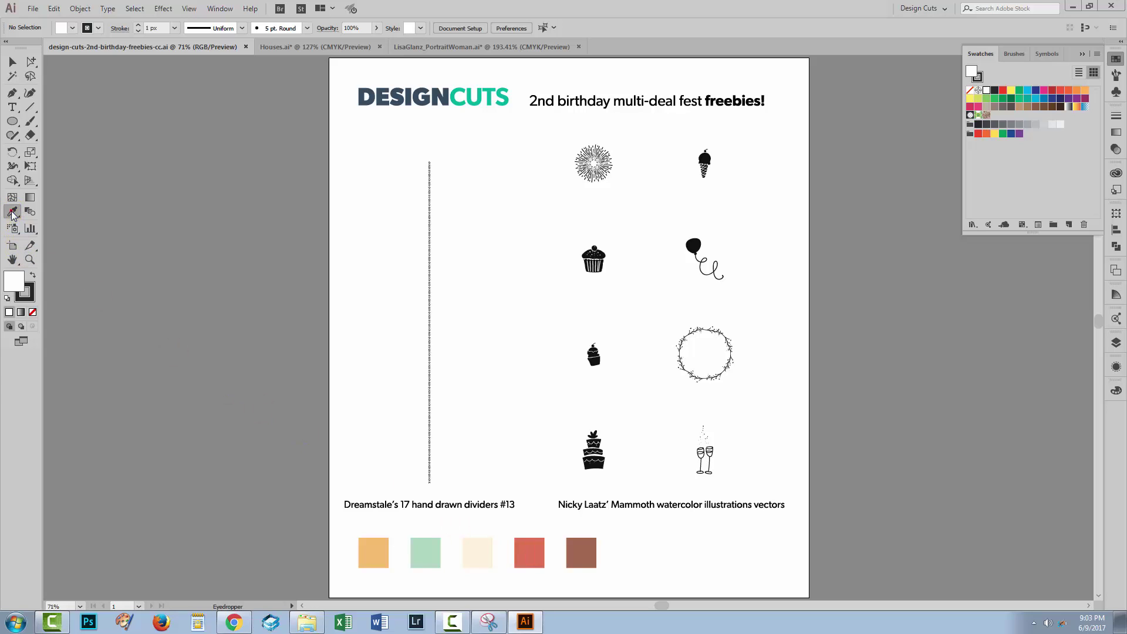
left_click(373, 558)
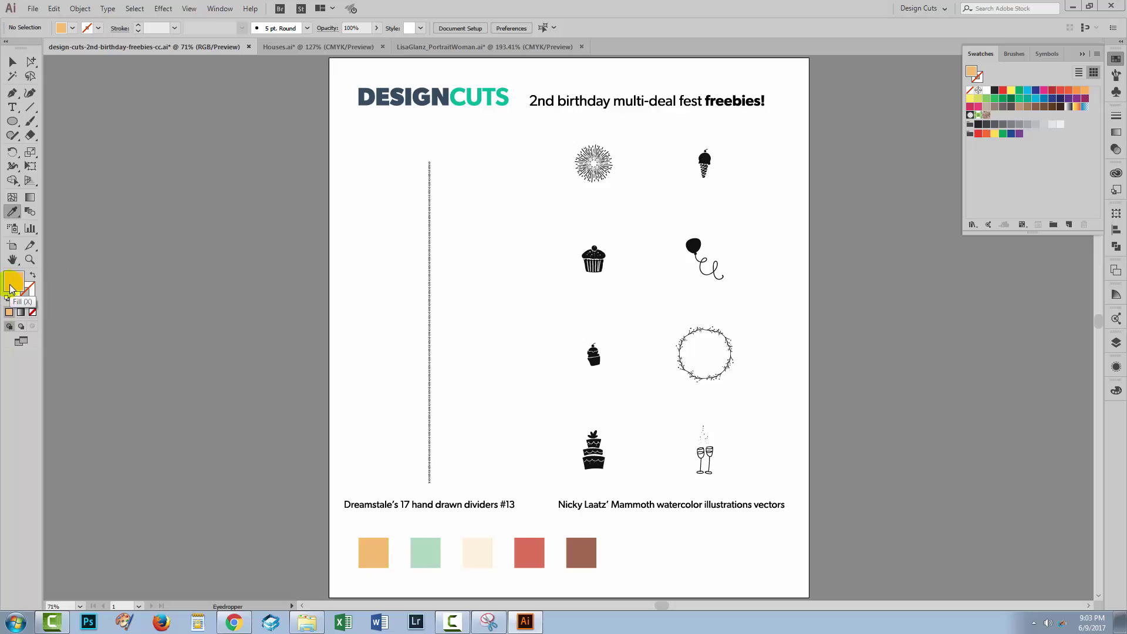
left_click(373, 557)
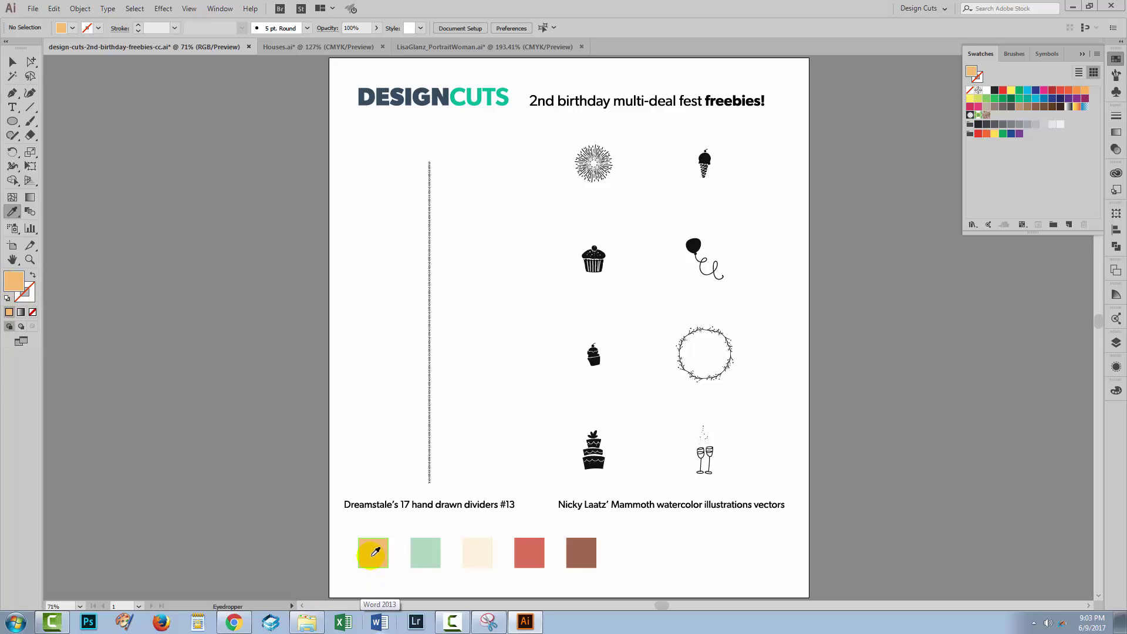
left_click(12, 283)
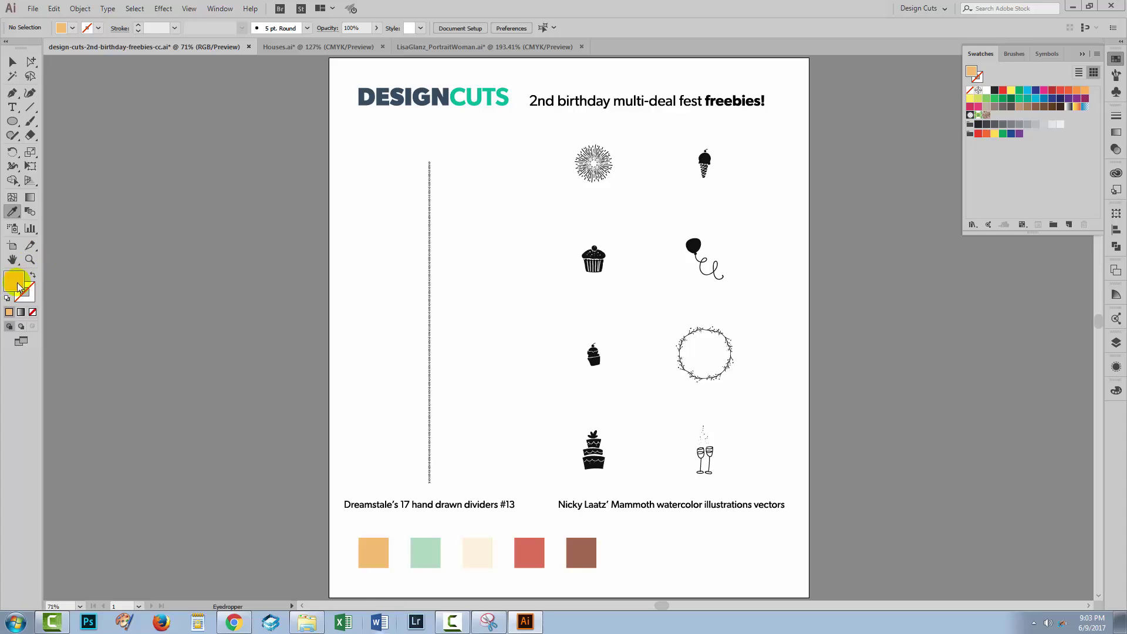
- Start a new global swatch from the sampled orange fill
left_click(1022, 226)
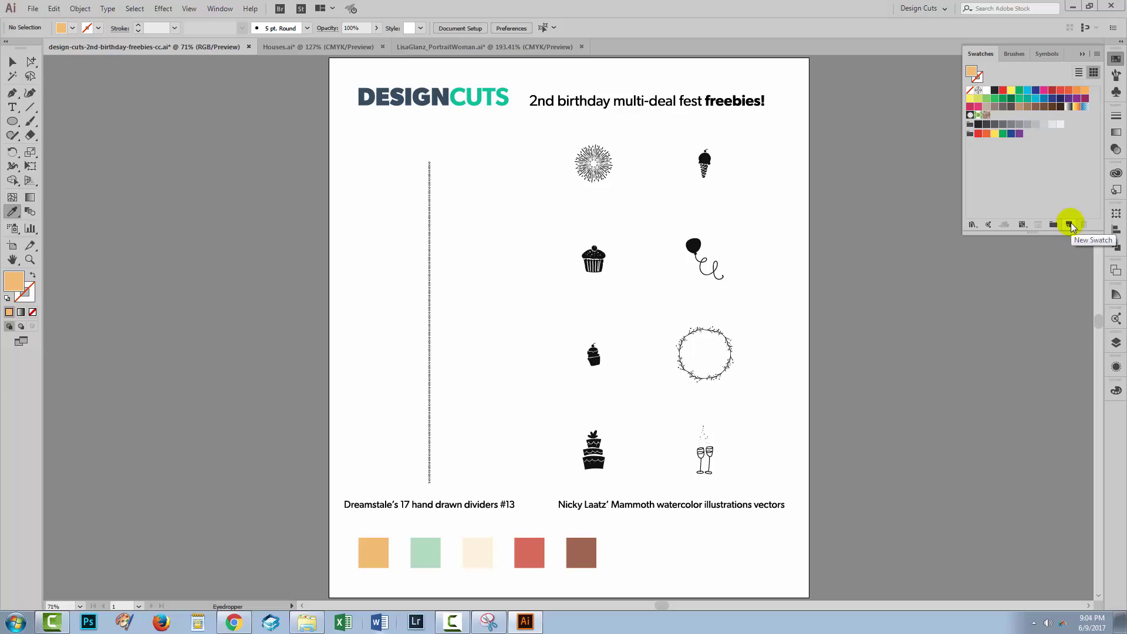
left_click(1070, 225)
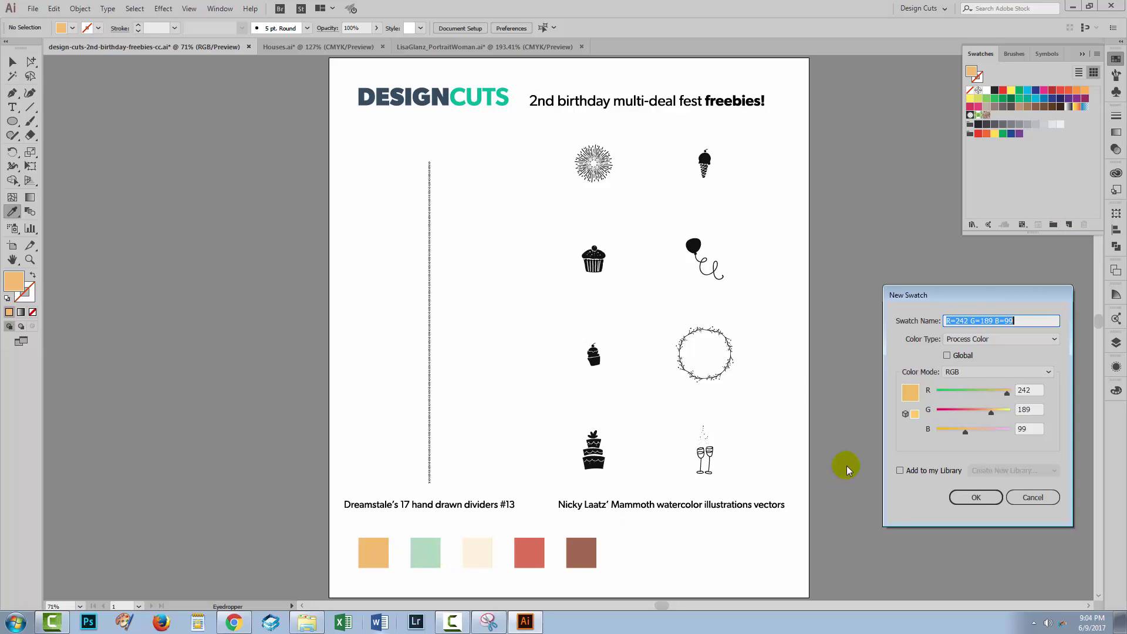
left_click(946, 356)
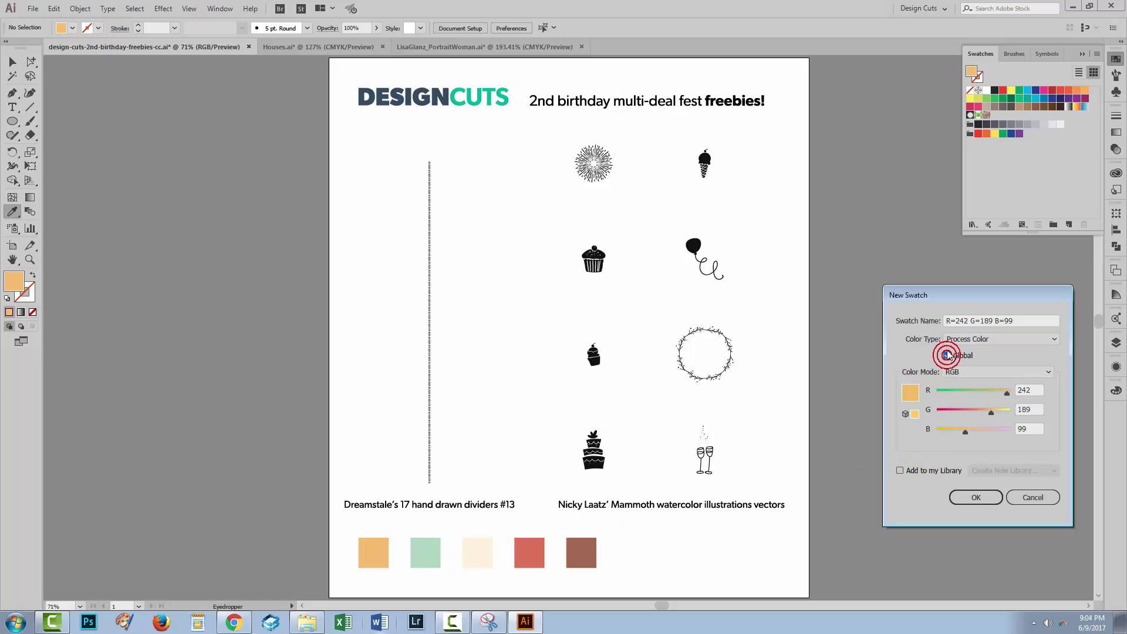
left_click(1029, 128)
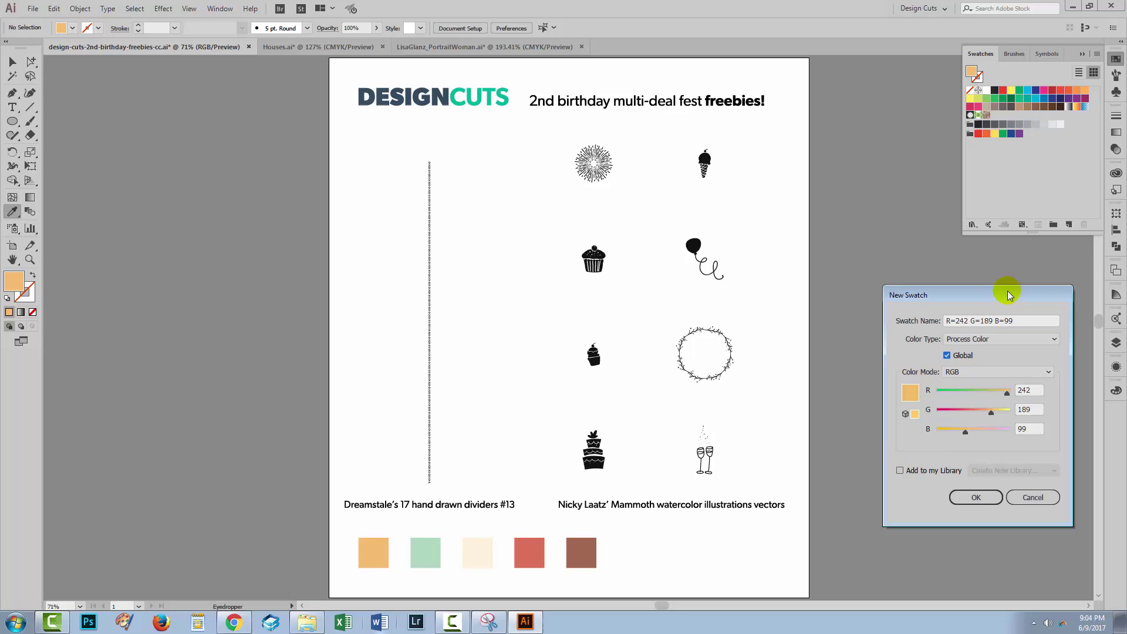
- Confirm the orange global swatch, then add the green and cream squares as global swatches
left_click(974, 498)
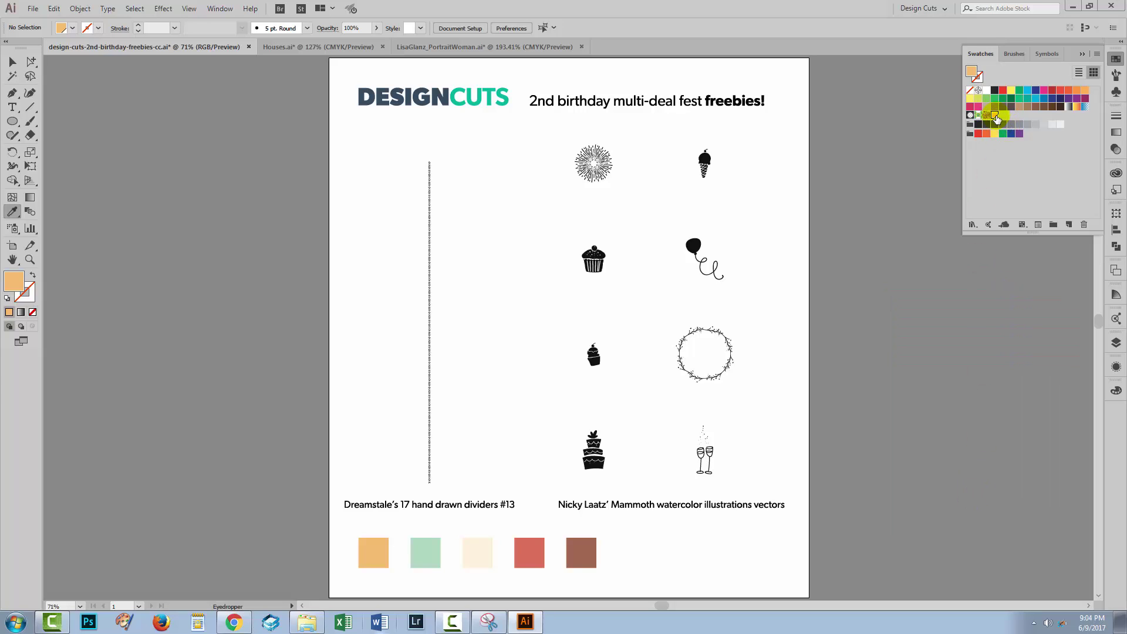
left_click(426, 552)
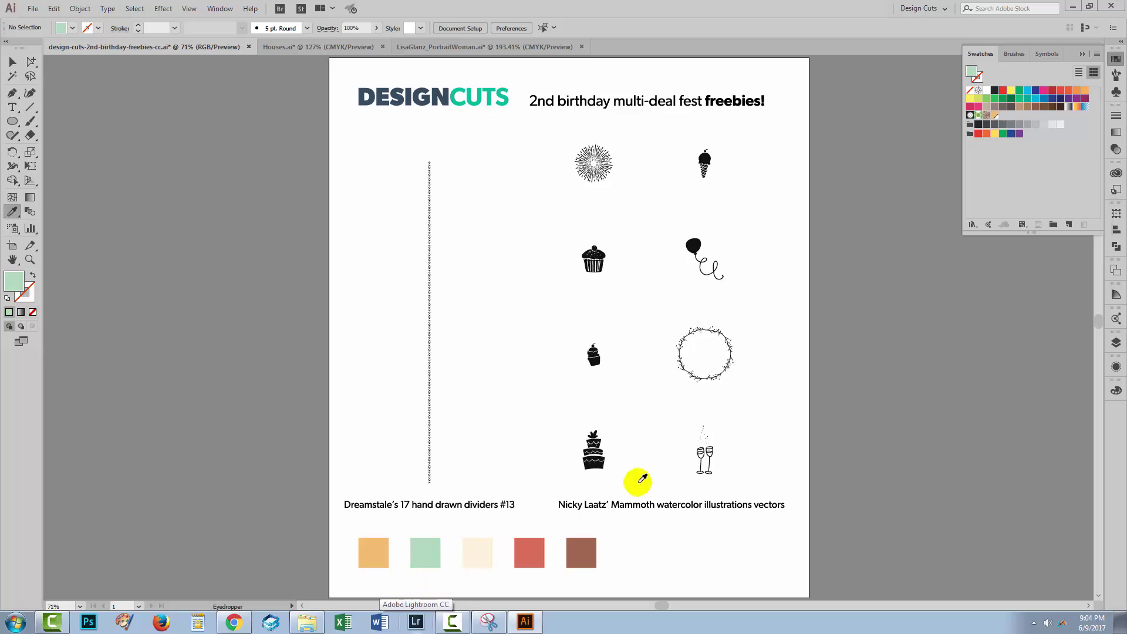
left_click(1069, 224)
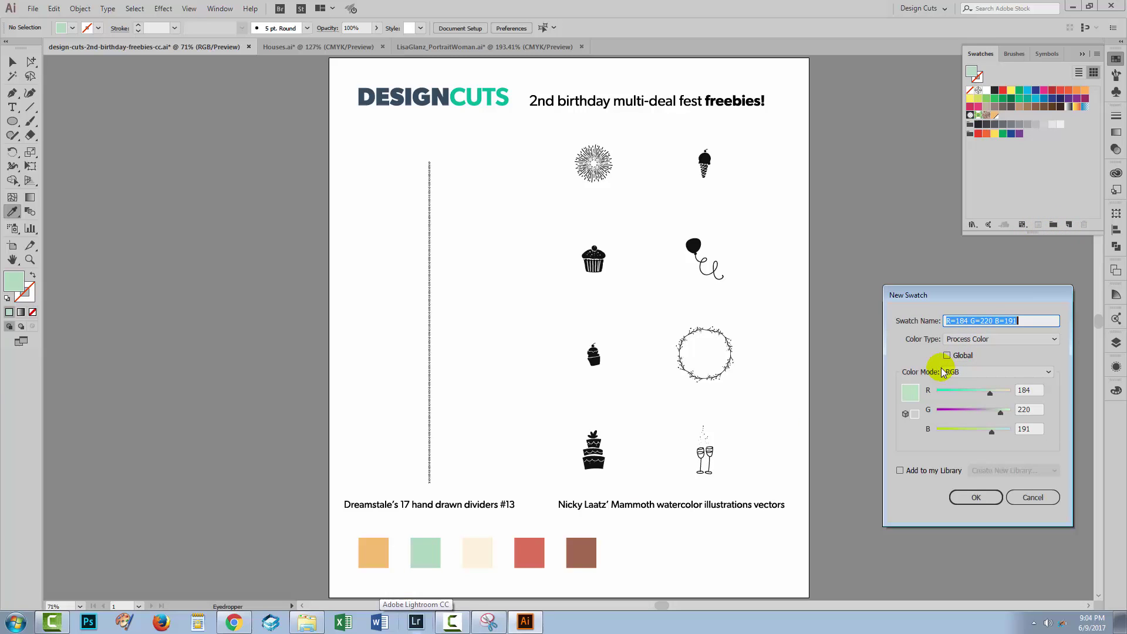
left_click(951, 355)
left_click(976, 497)
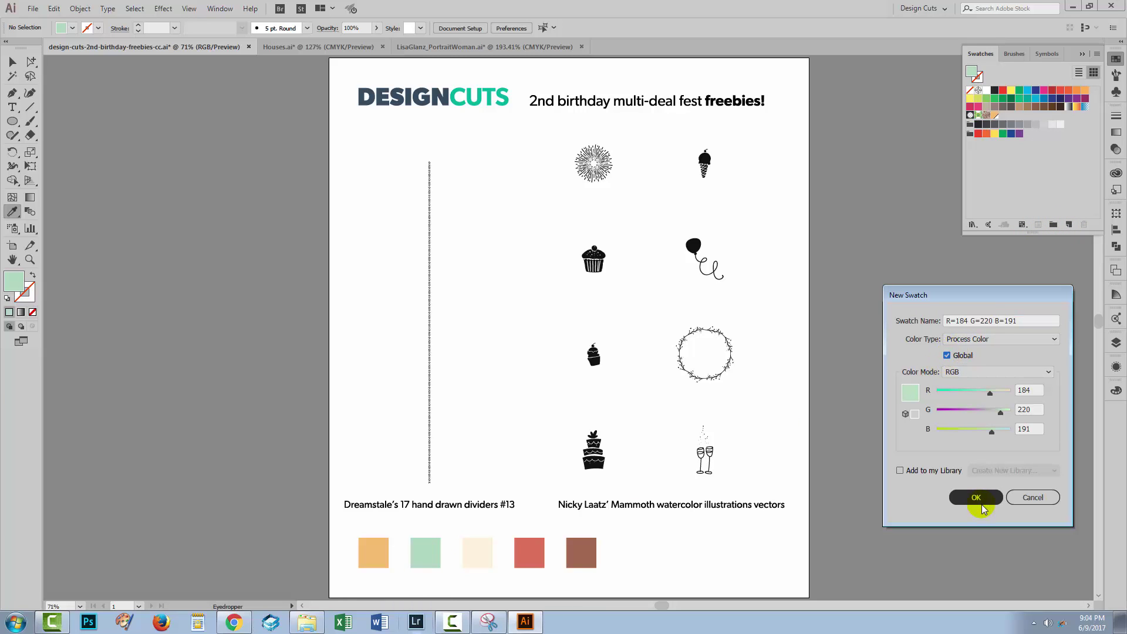
left_click(478, 553)
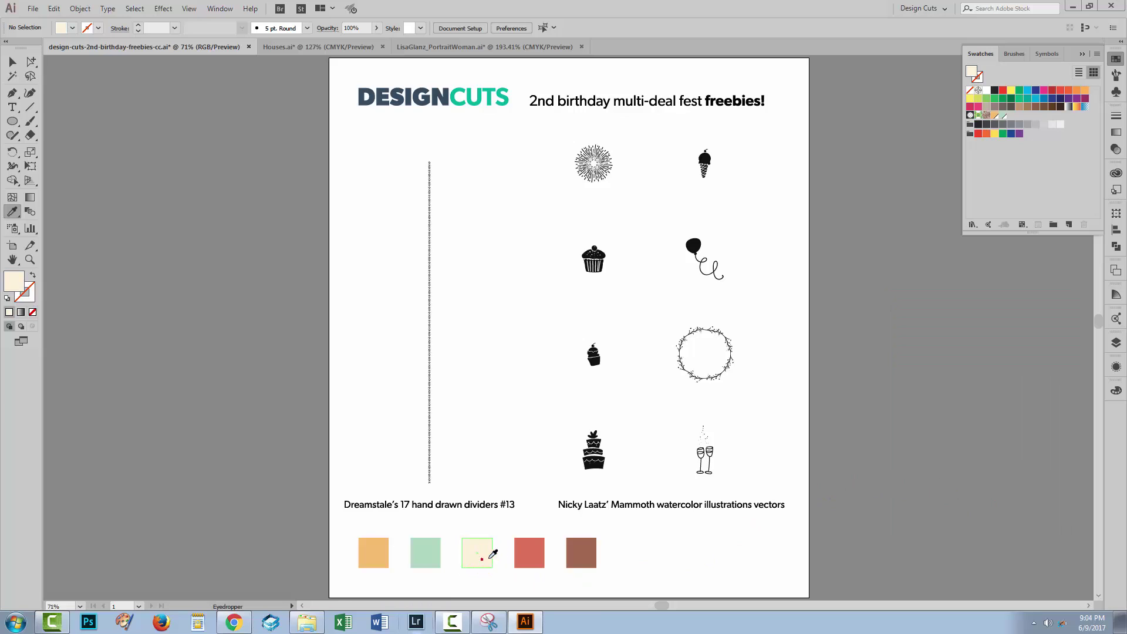
left_click(1072, 225)
left_click(947, 356)
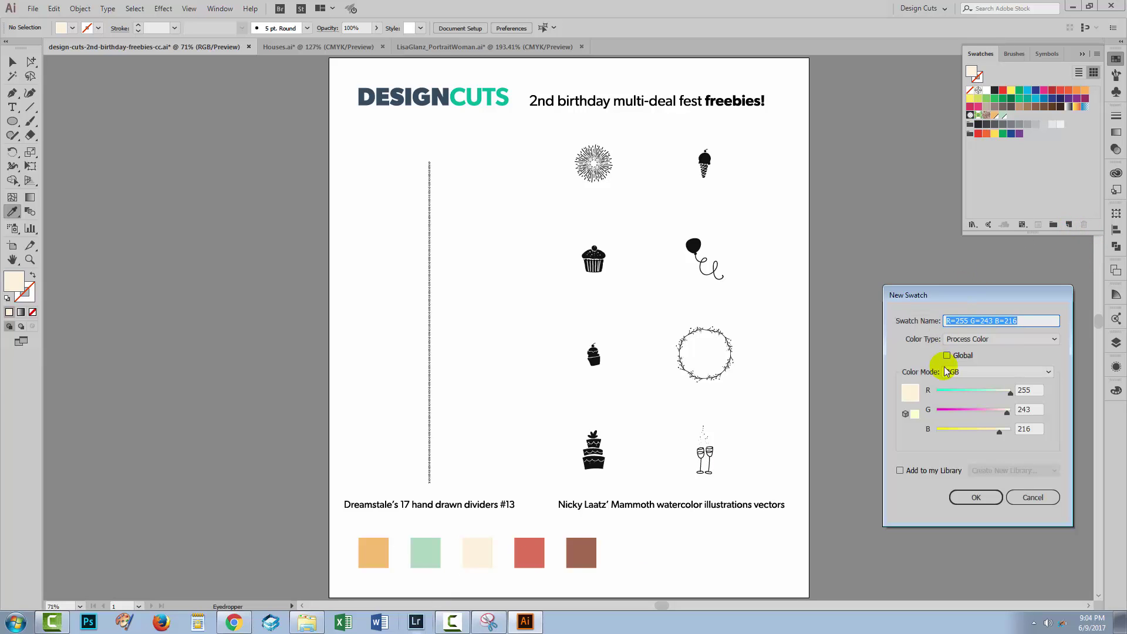
left_click(976, 497)
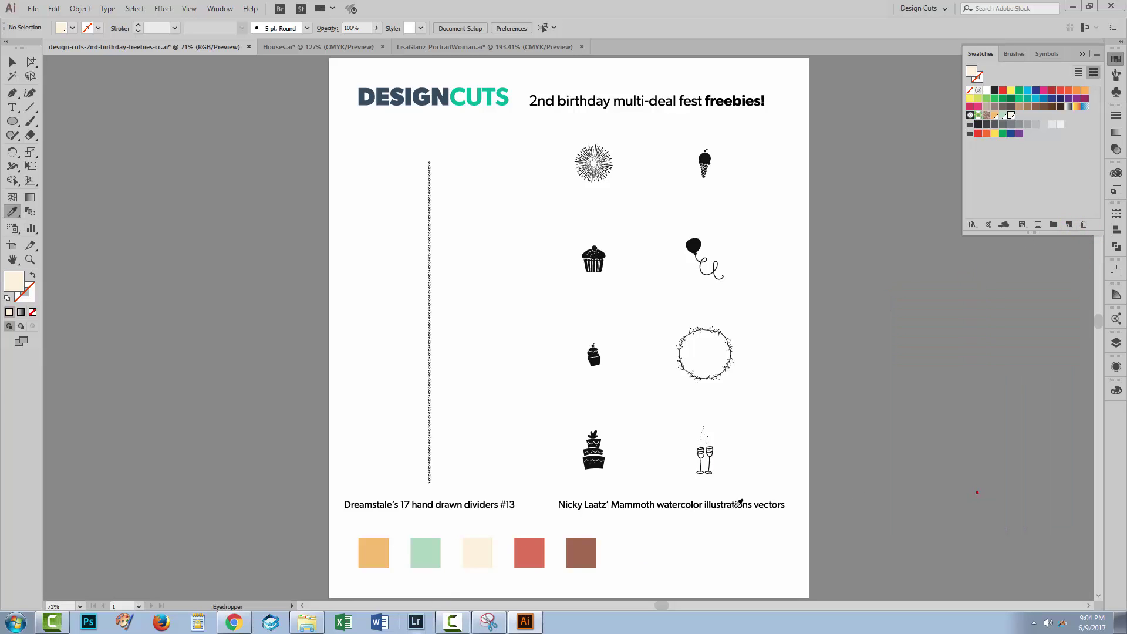
- Add the red and brown colour squares as global swatches
left_click(526, 551)
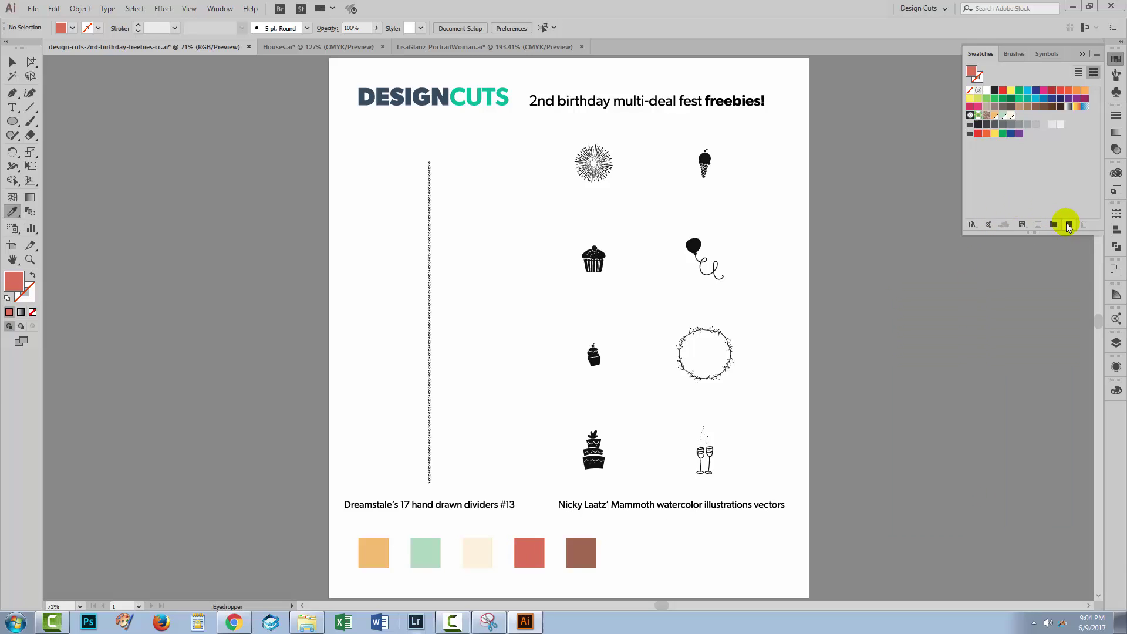
left_click(1067, 224)
left_click(946, 355)
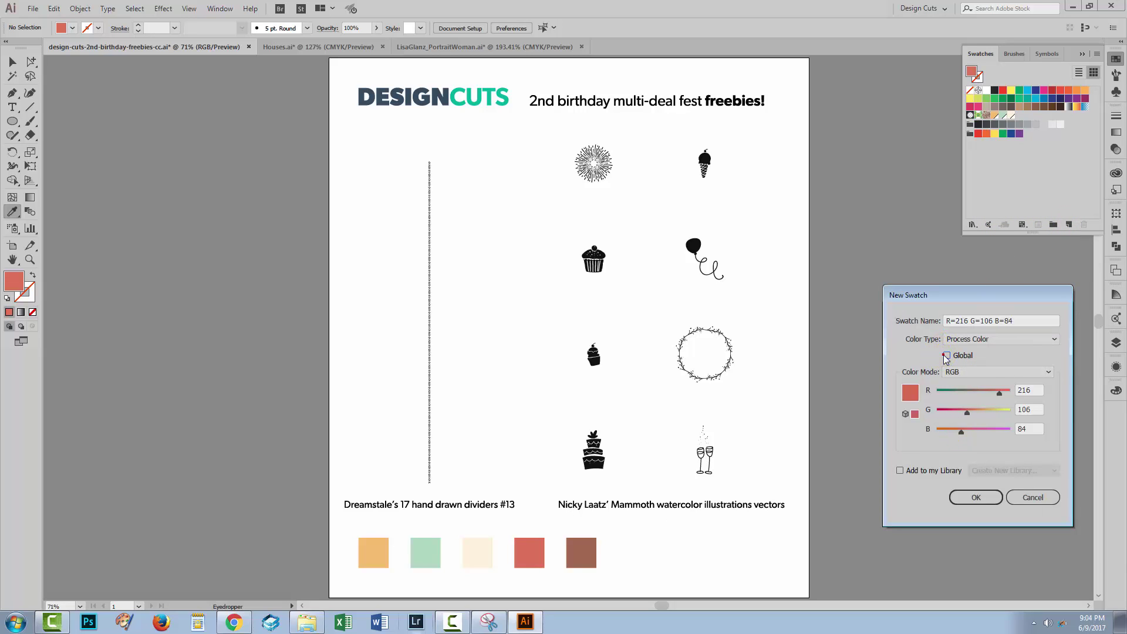
left_click(976, 497)
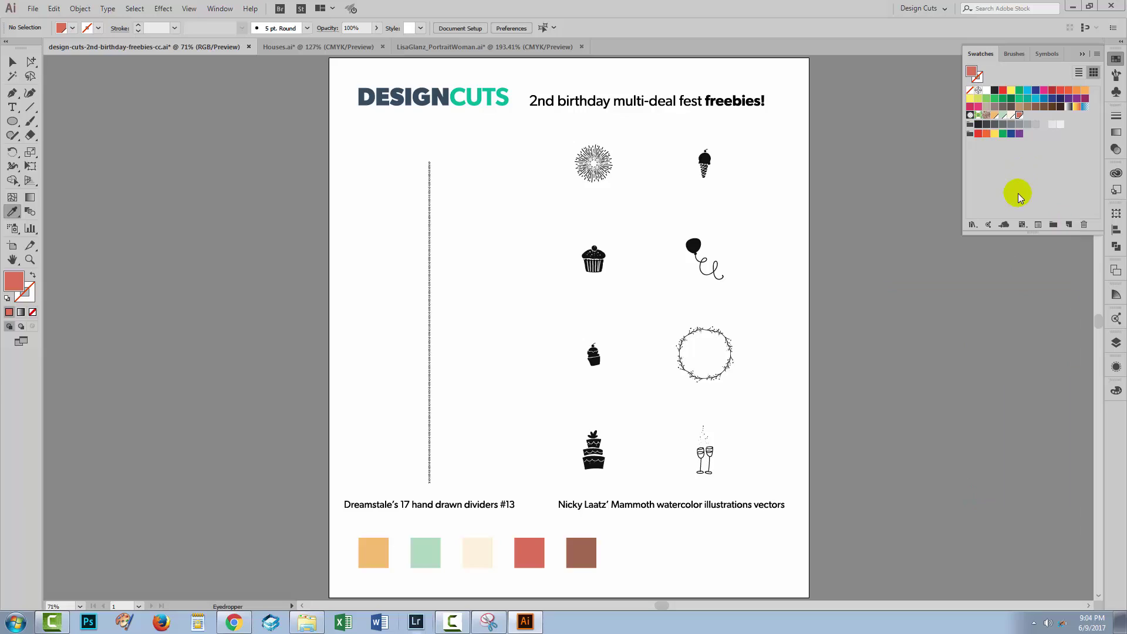
left_click(584, 546)
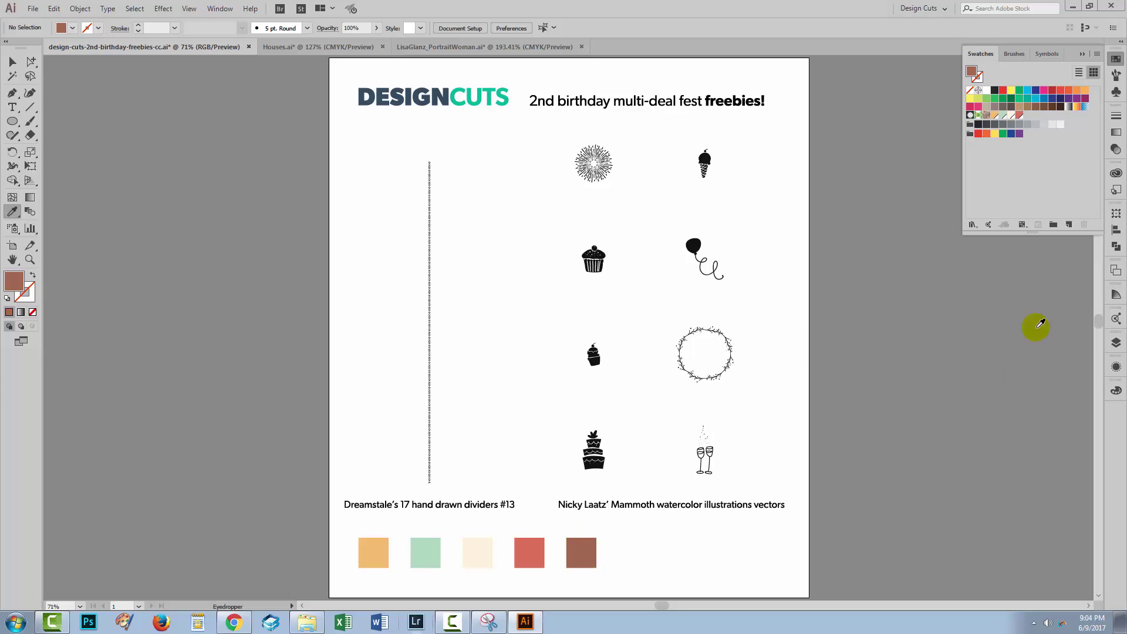
left_click(1069, 225)
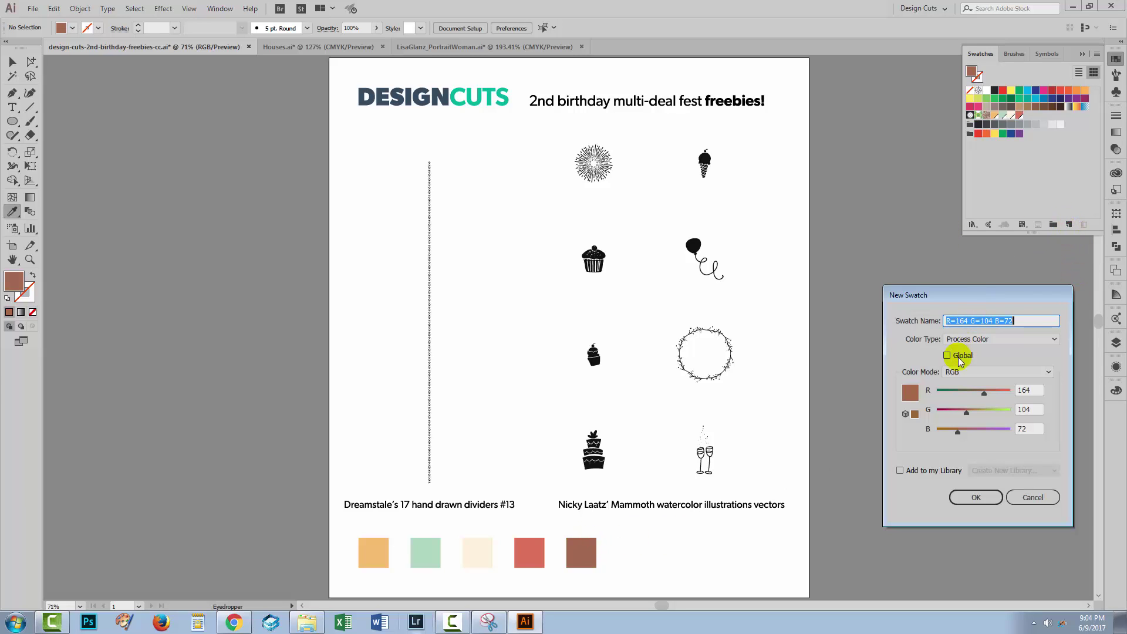
left_click(947, 356)
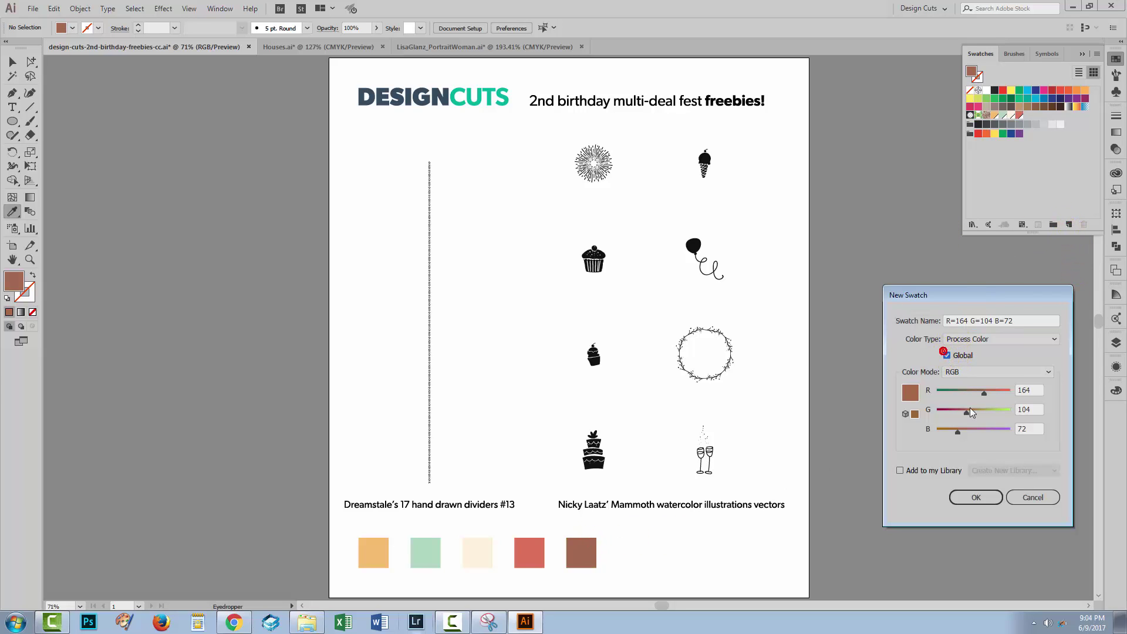
left_click(976, 497)
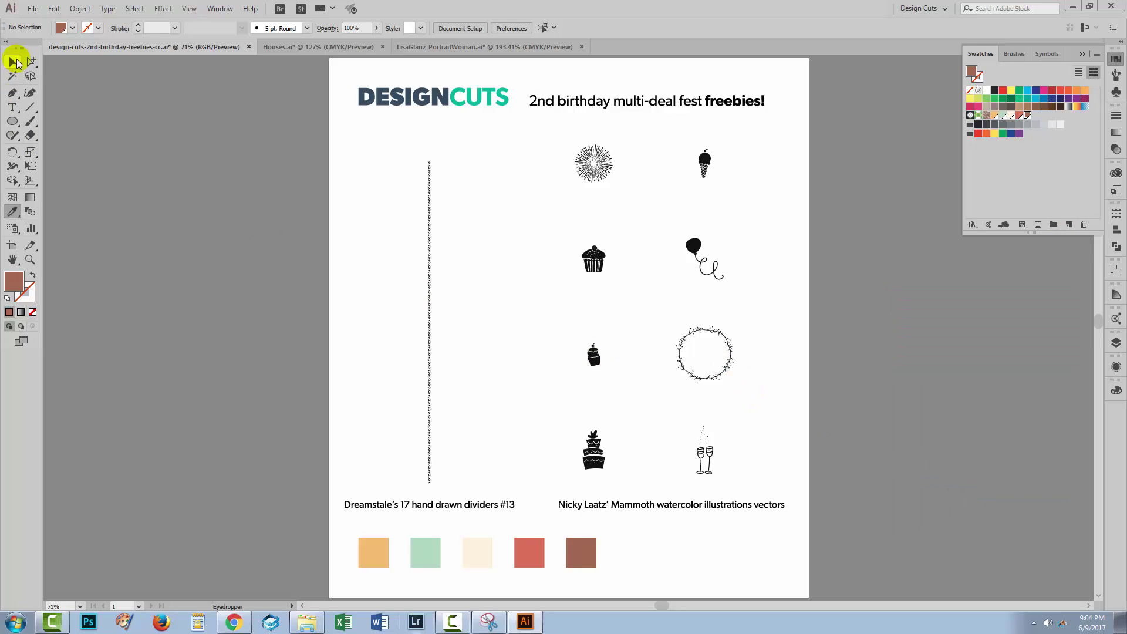
left_click(10, 62)
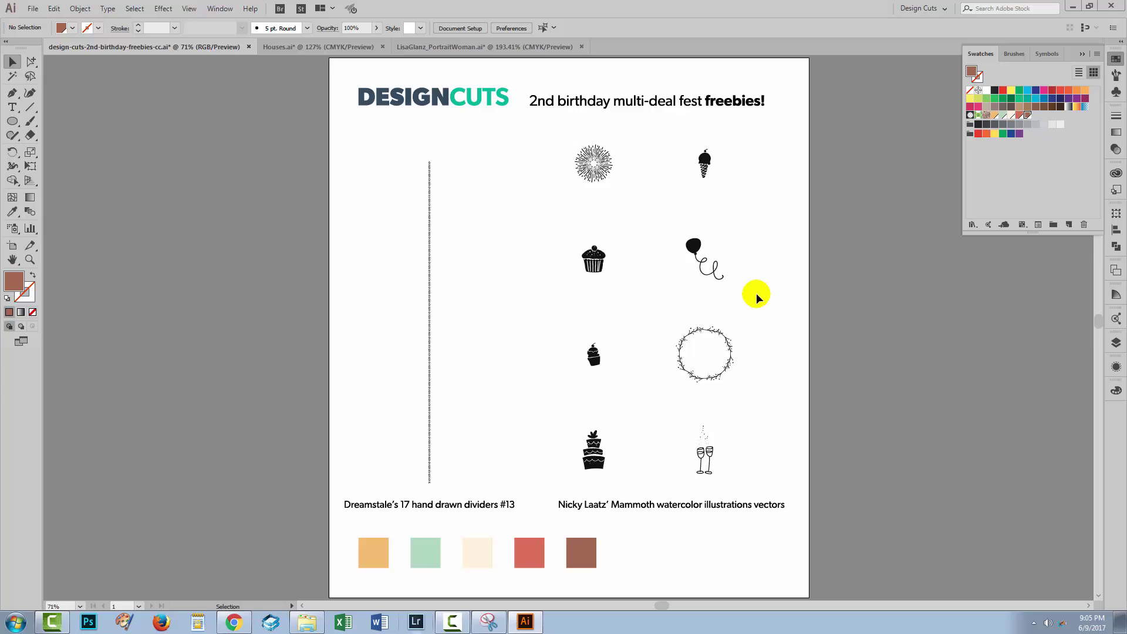
key("i")
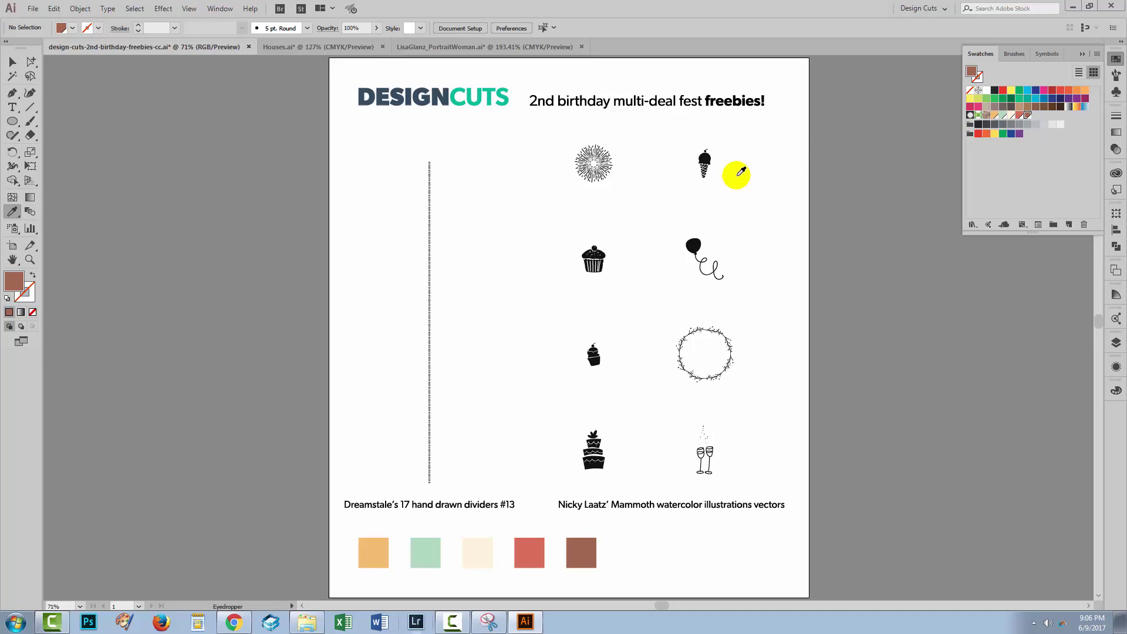
- Zoom onto the ice-cream cone and fill its scoop with the mint green swatch
left_click(33, 262)
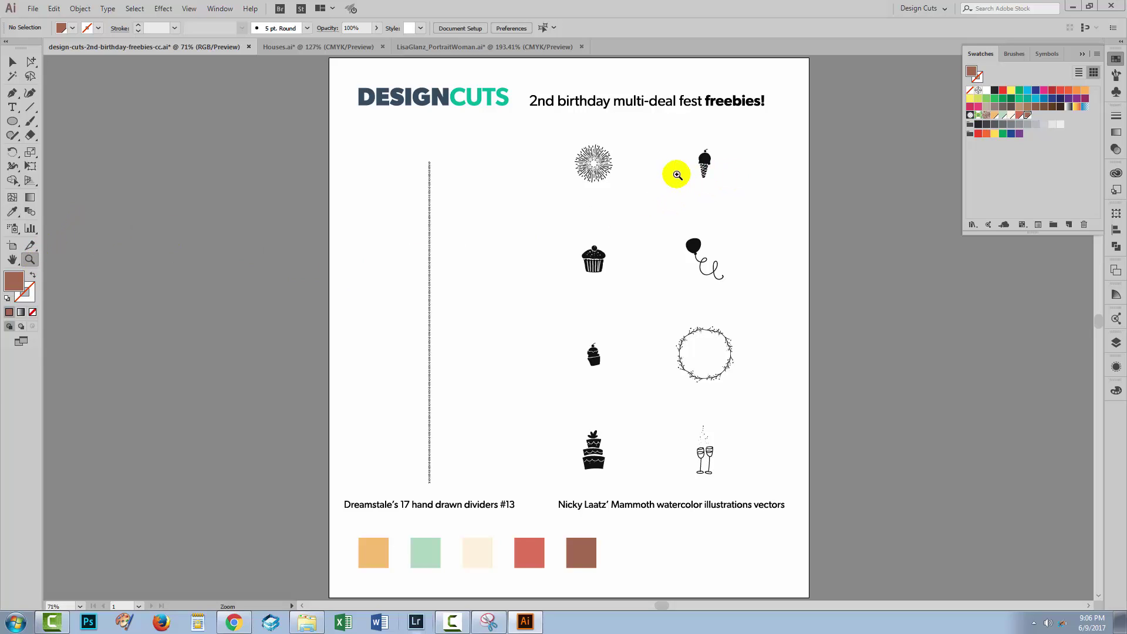
left_click_drag(686, 143, 721, 183)
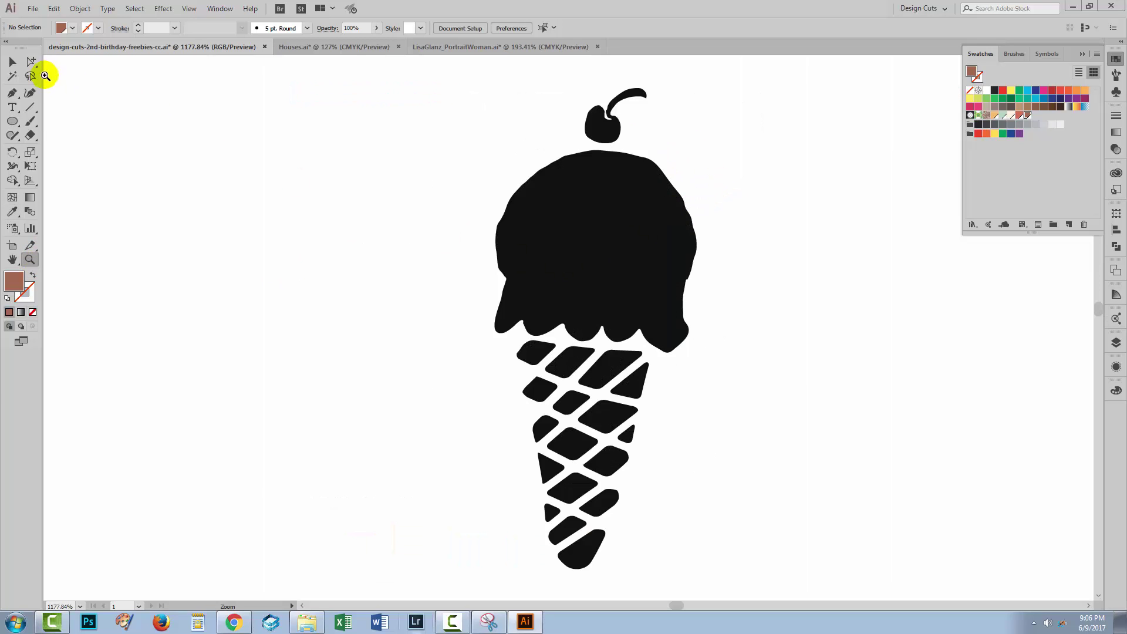
left_click(31, 61)
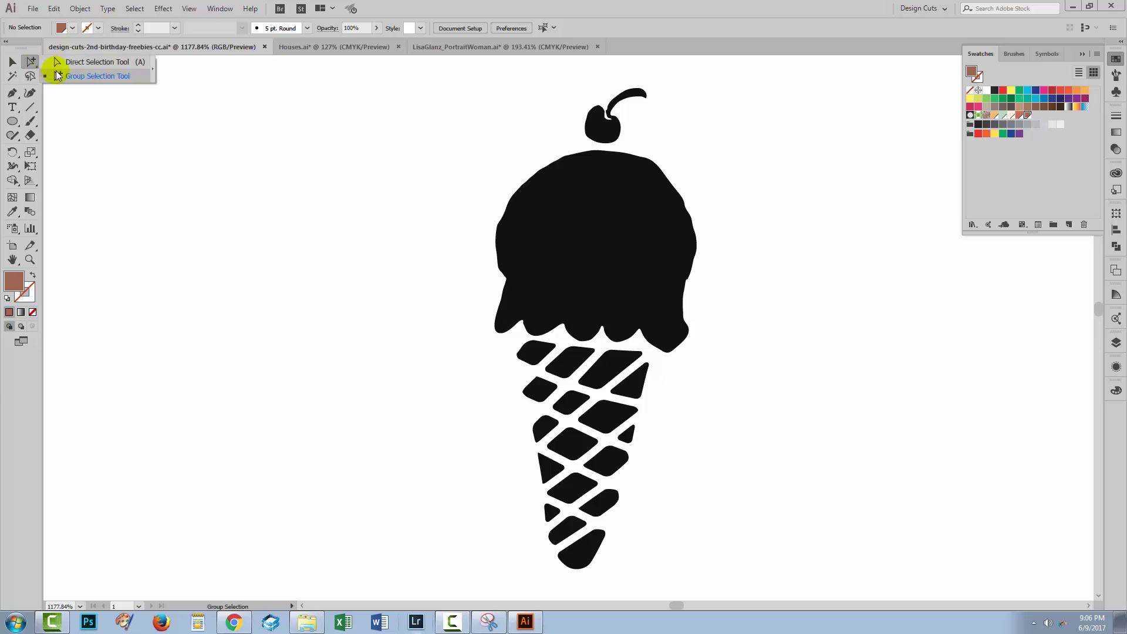
left_click_drag(32, 62, 56, 71)
left_click(586, 206)
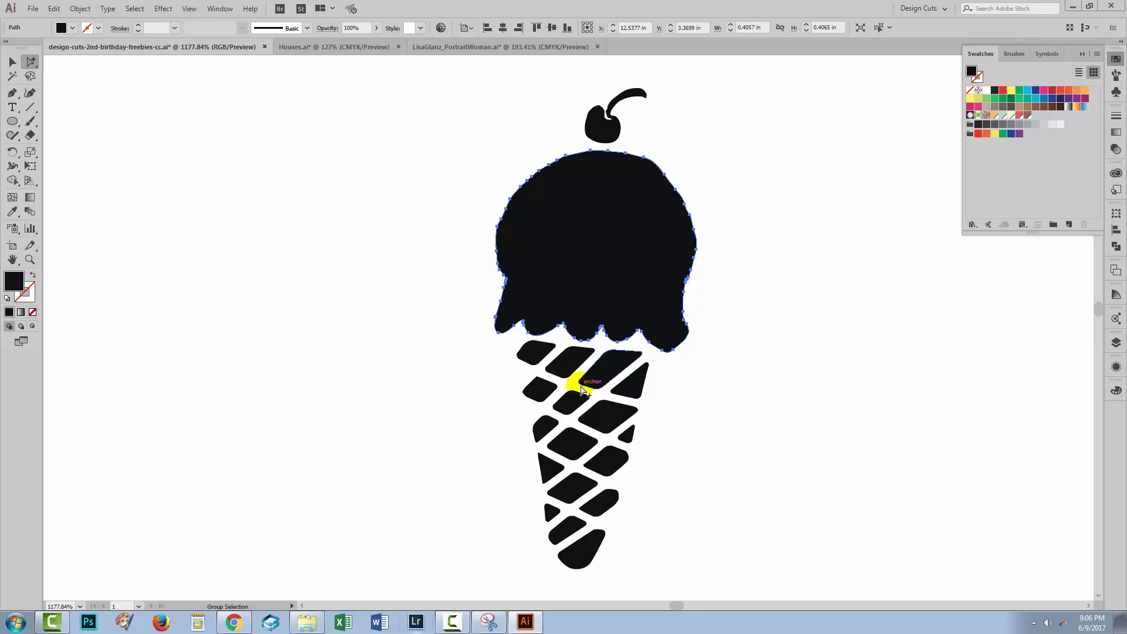
left_click(1006, 118)
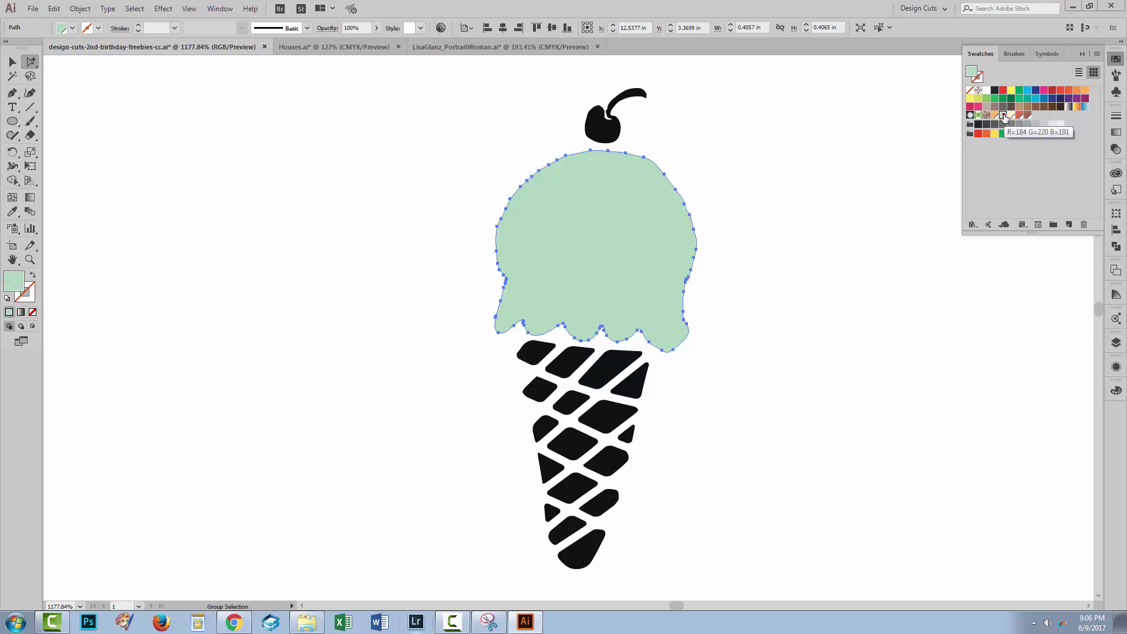
- Fill the cone pieces with the tan swatch and the cherry with the red swatch
left_click(617, 419)
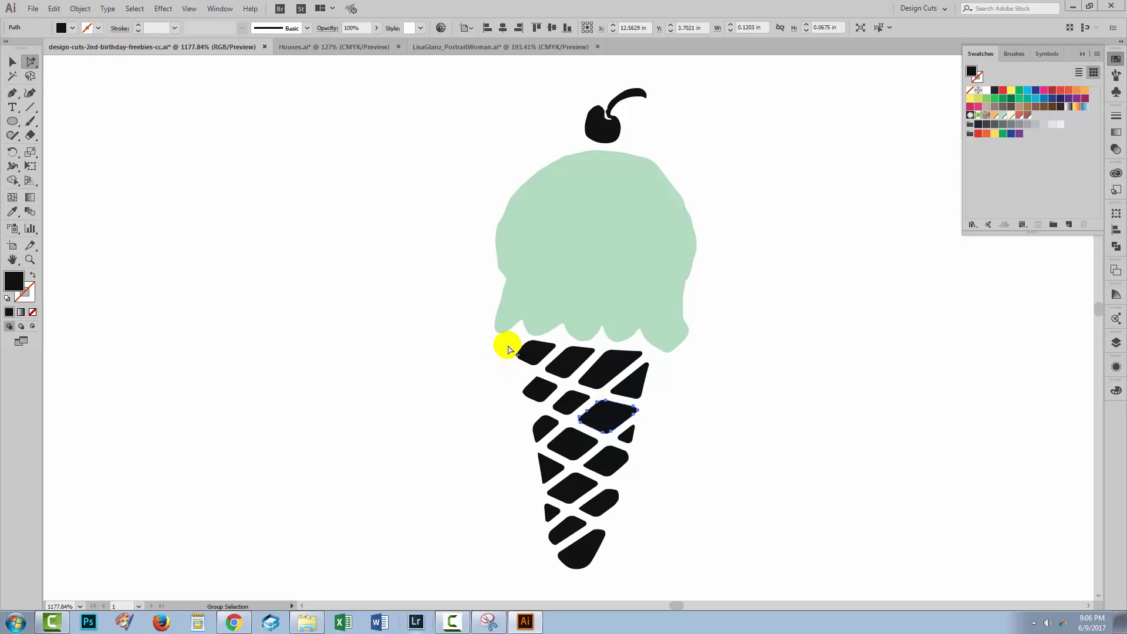
left_click(28, 79)
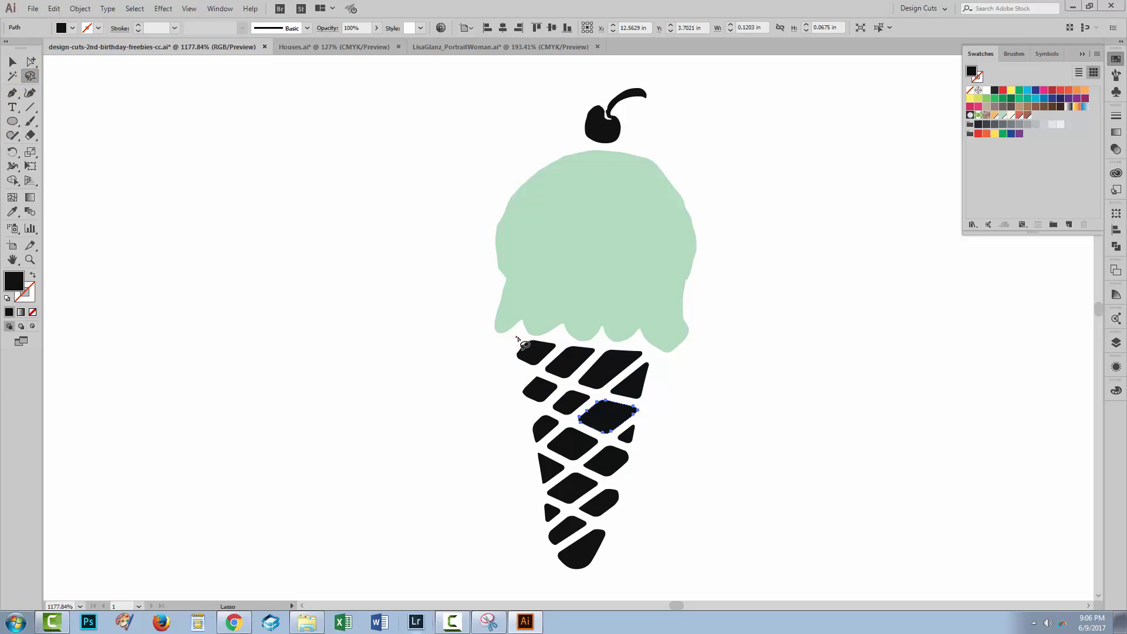
mouse_move(516, 338)
left_mouse_down()
mouse_move(644, 346)
mouse_move(662, 390)
mouse_move(640, 553)
mouse_move(561, 584)
mouse_move(486, 438)
mouse_move(503, 347)
mouse_move(516, 338)
left_mouse_up()
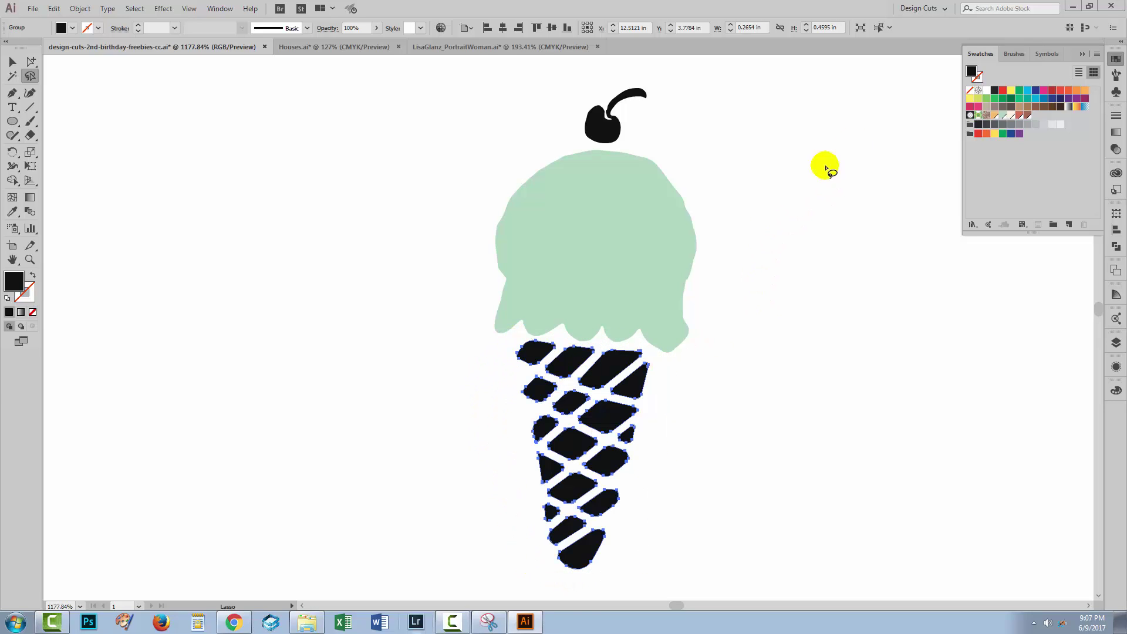
left_click(993, 115)
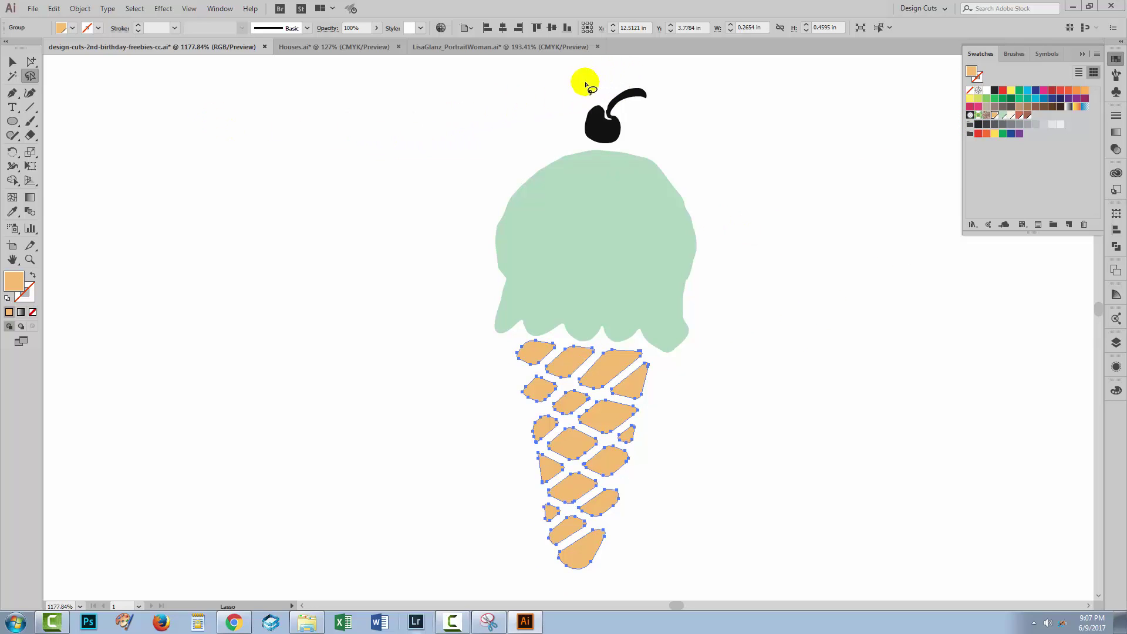
mouse_move(621, 76)
left_mouse_down()
mouse_move(658, 121)
mouse_move(614, 78)
left_mouse_up()
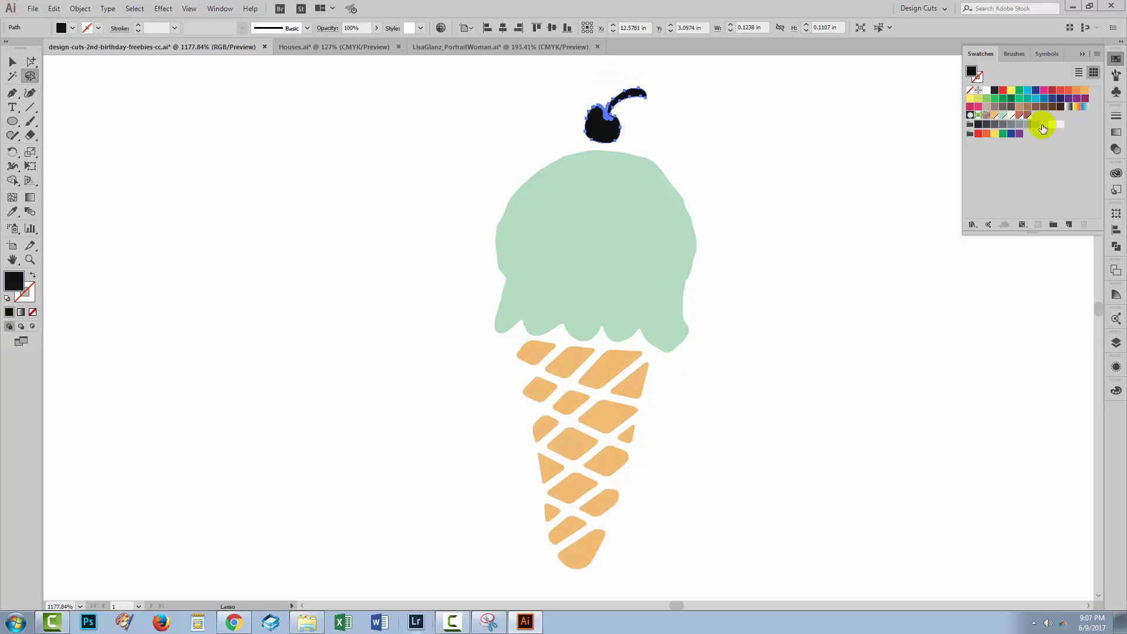
left_click(1021, 115)
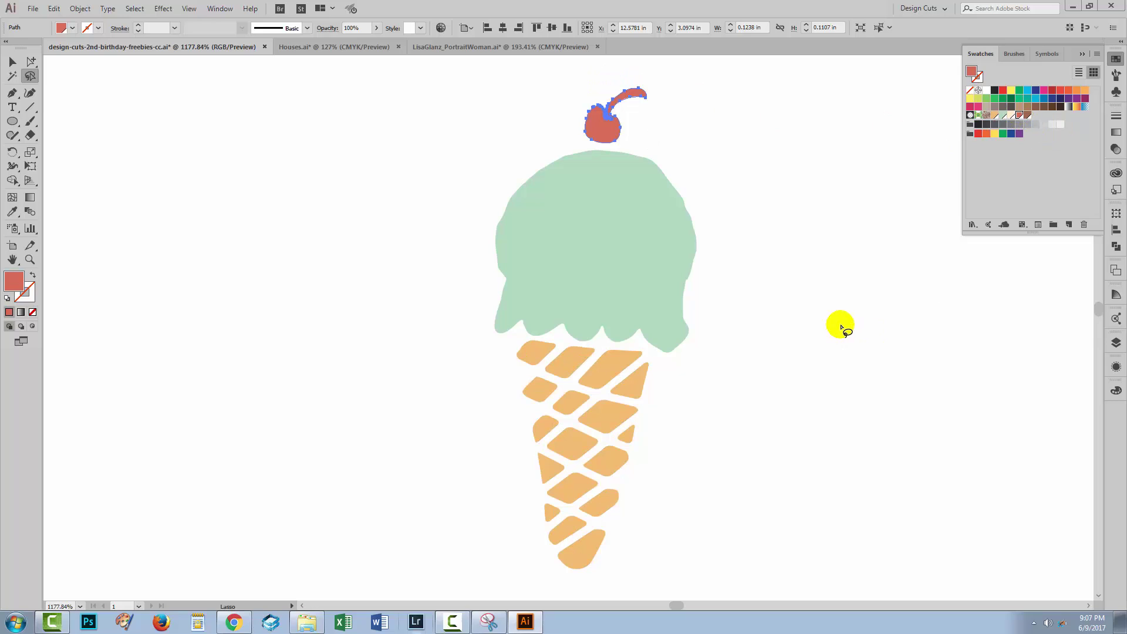
left_click(21, 58)
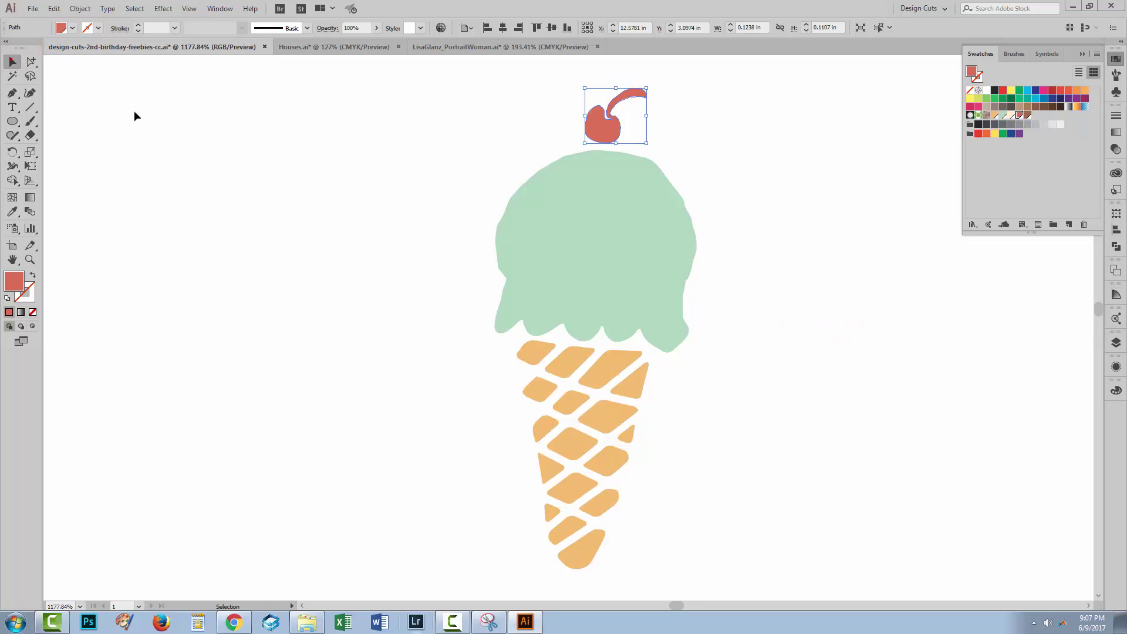
left_click(732, 266)
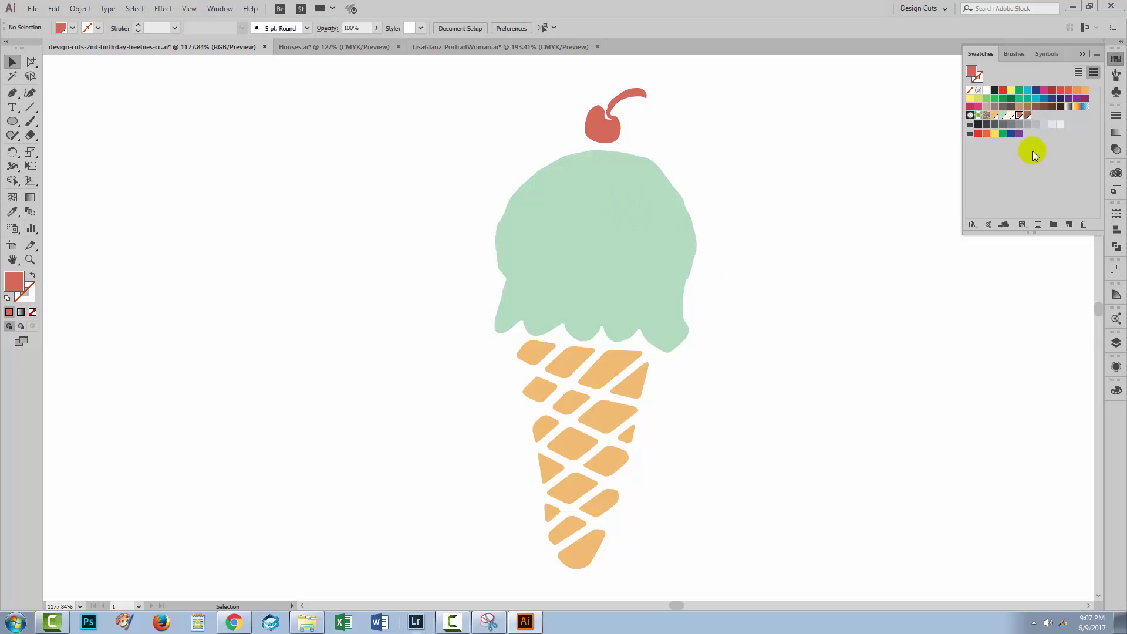
double_click(1003, 115)
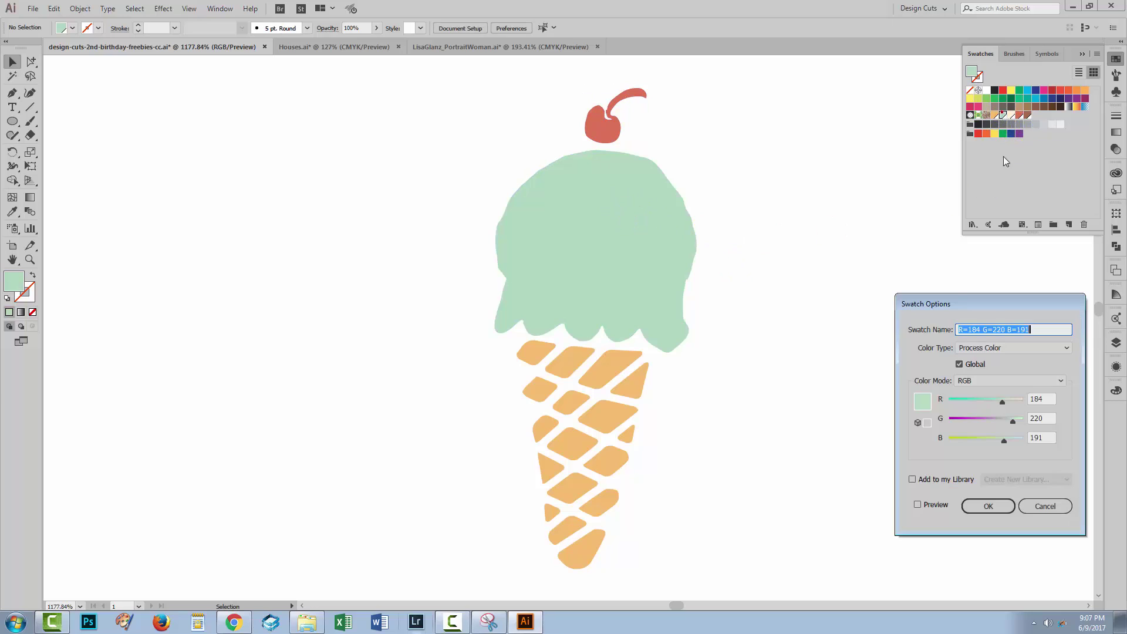
left_click(918, 505)
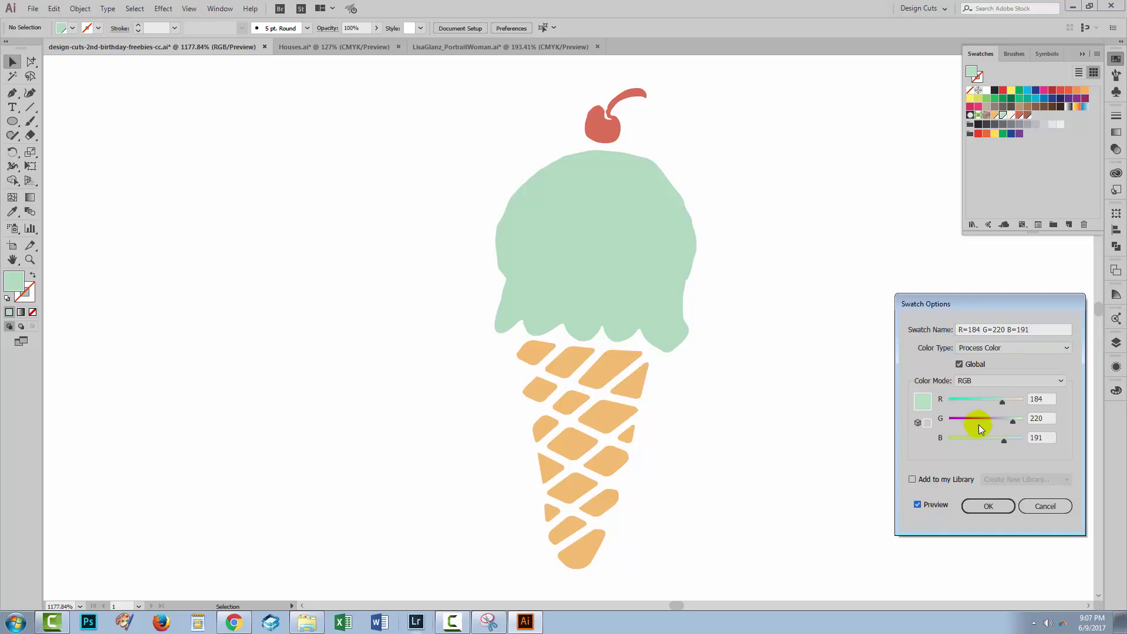
left_click_drag(1001, 401, 966, 401)
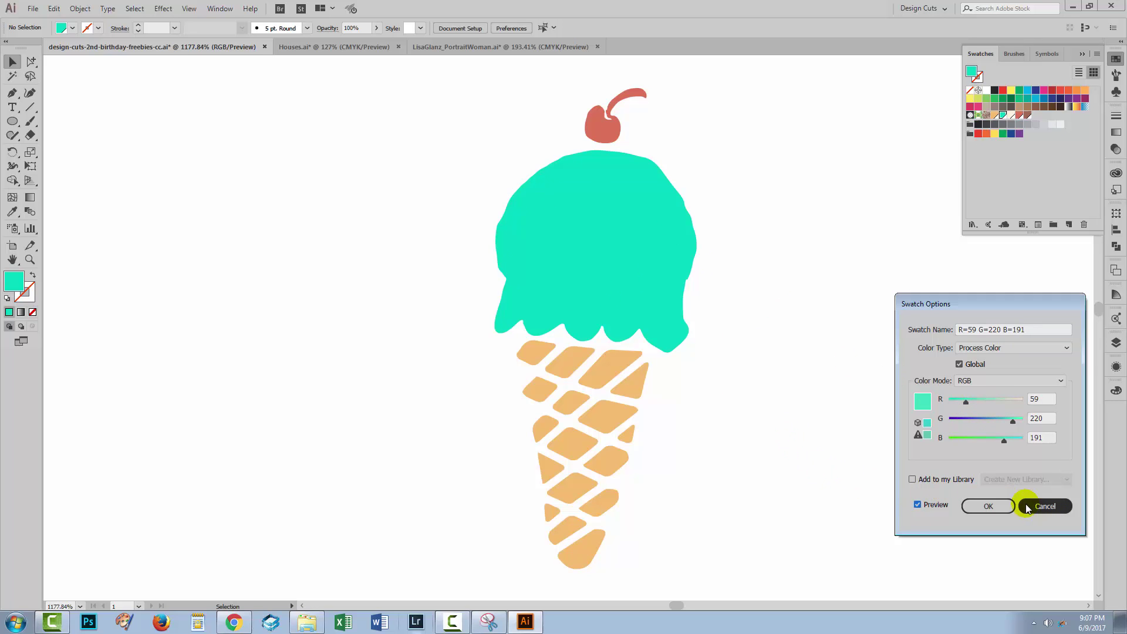
left_click(1044, 506)
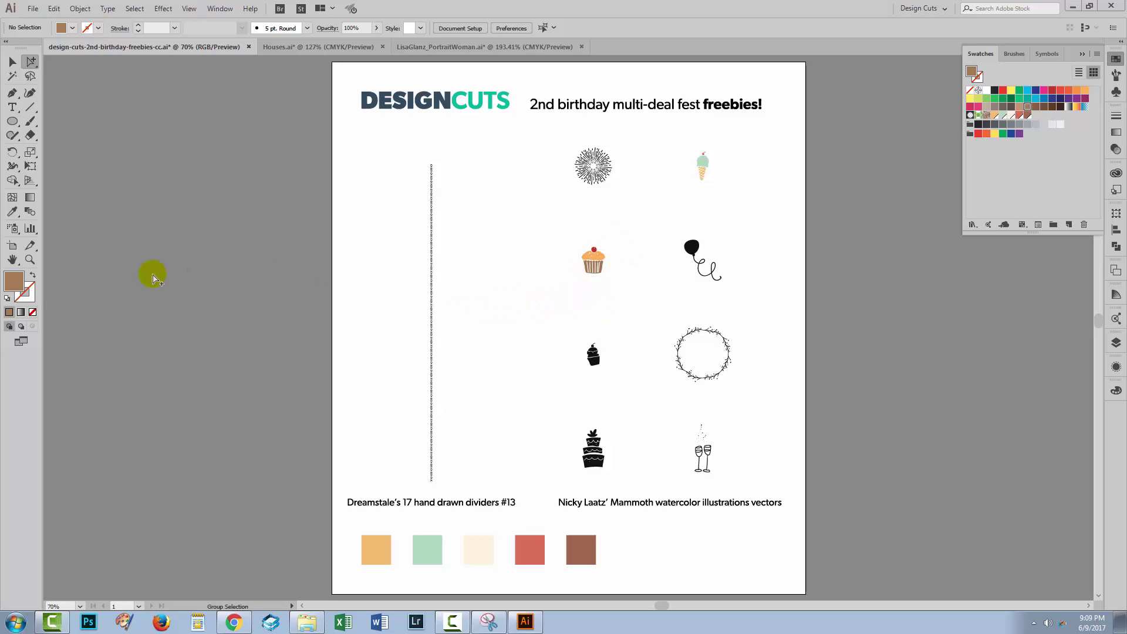
- Select the whole cupcake and create global Color Group 1 from its colours
left_click(30, 259)
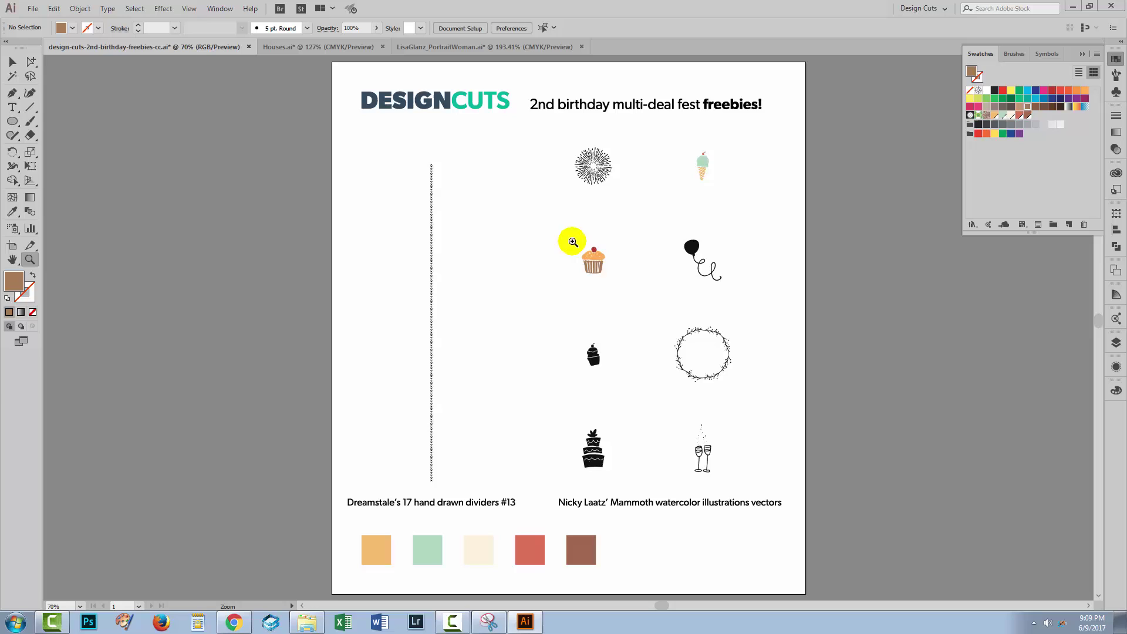
left_click_drag(570, 239, 631, 305)
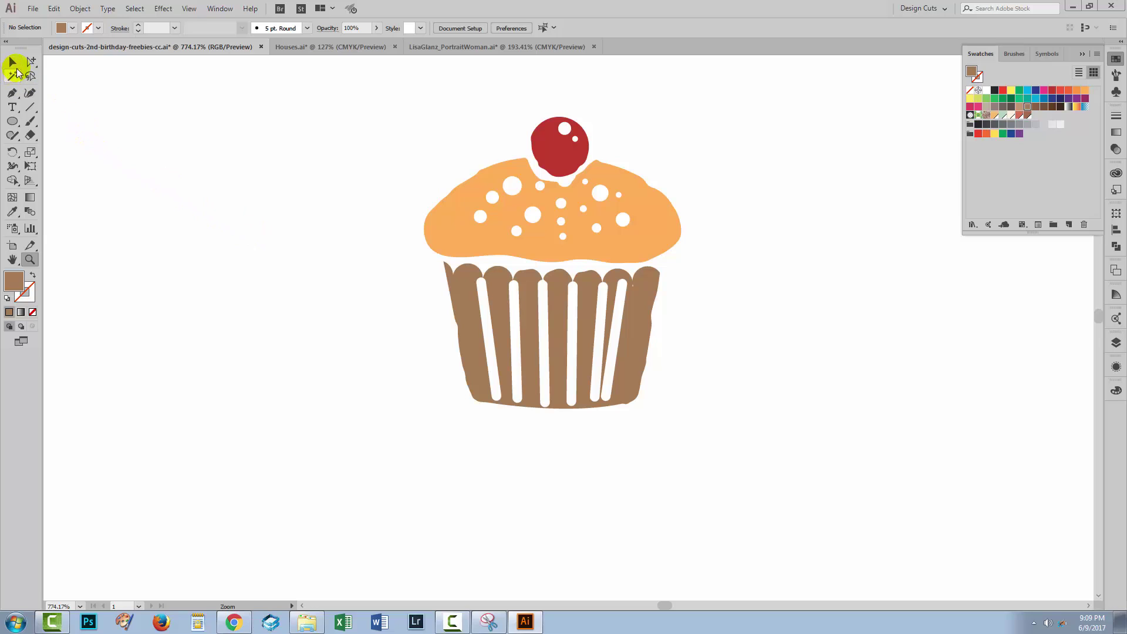
left_click(11, 63)
left_click_drag(402, 114, 693, 414)
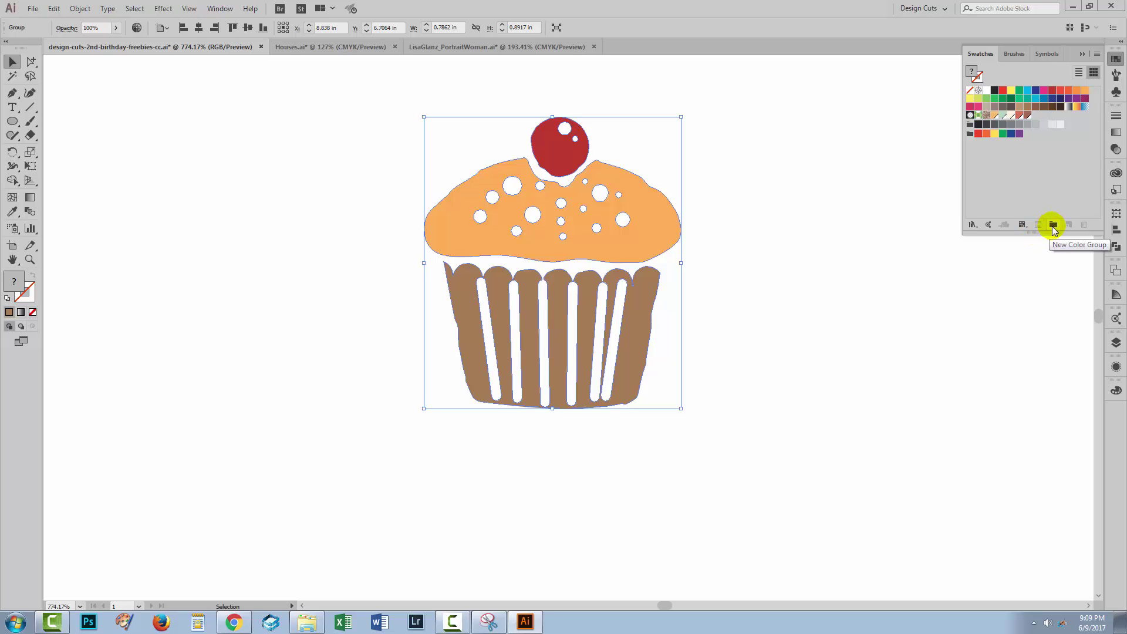
left_click(1054, 226)
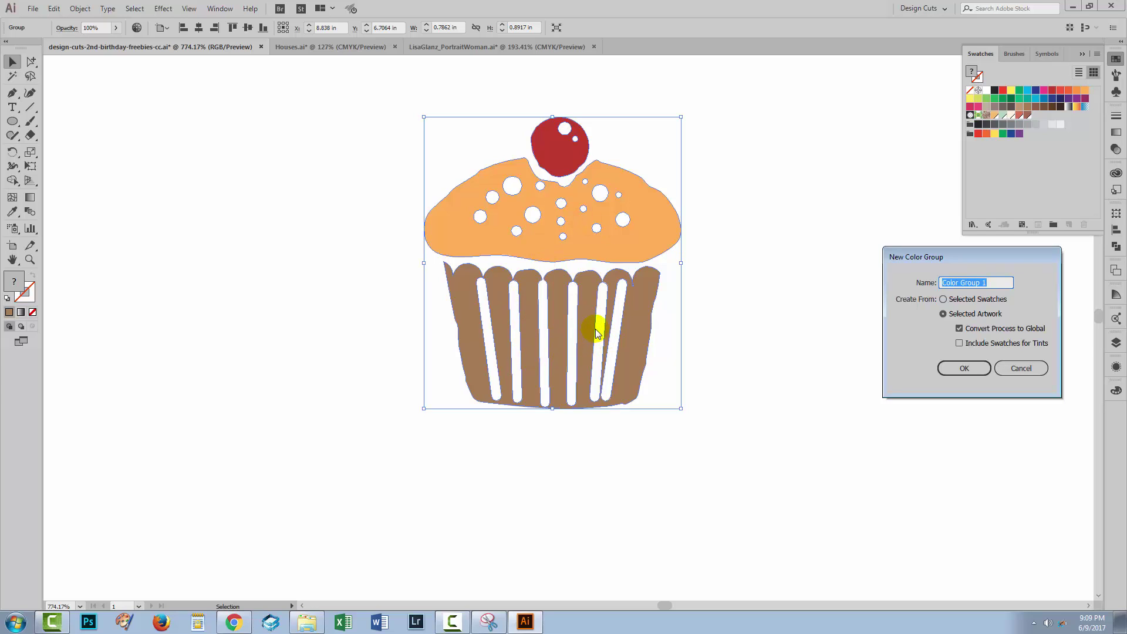
left_click(959, 329)
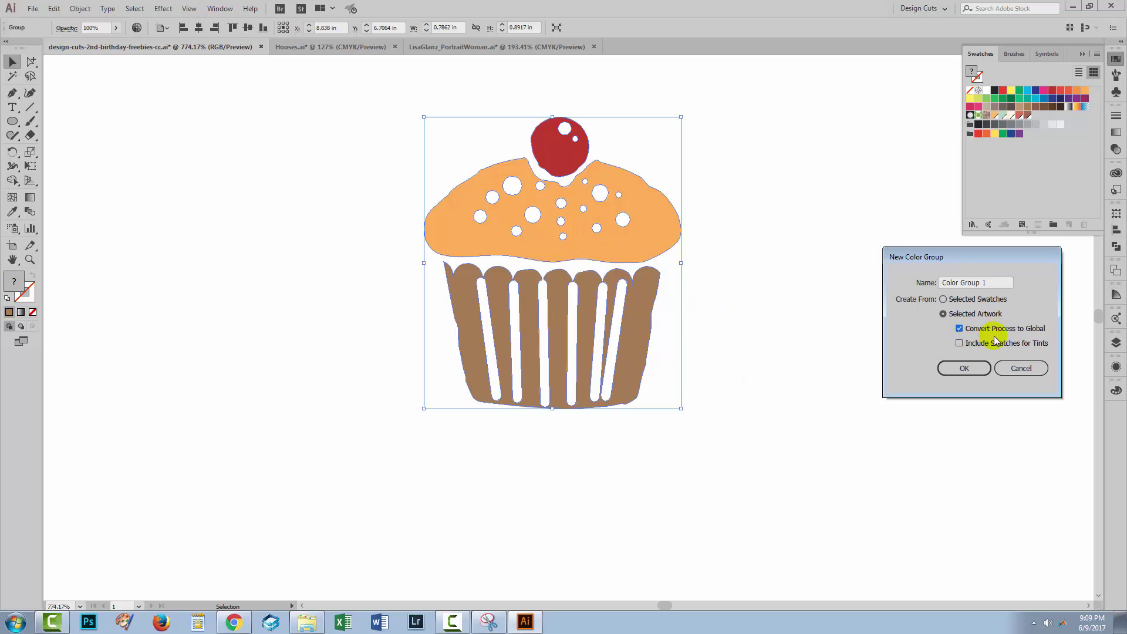
left_click(961, 368)
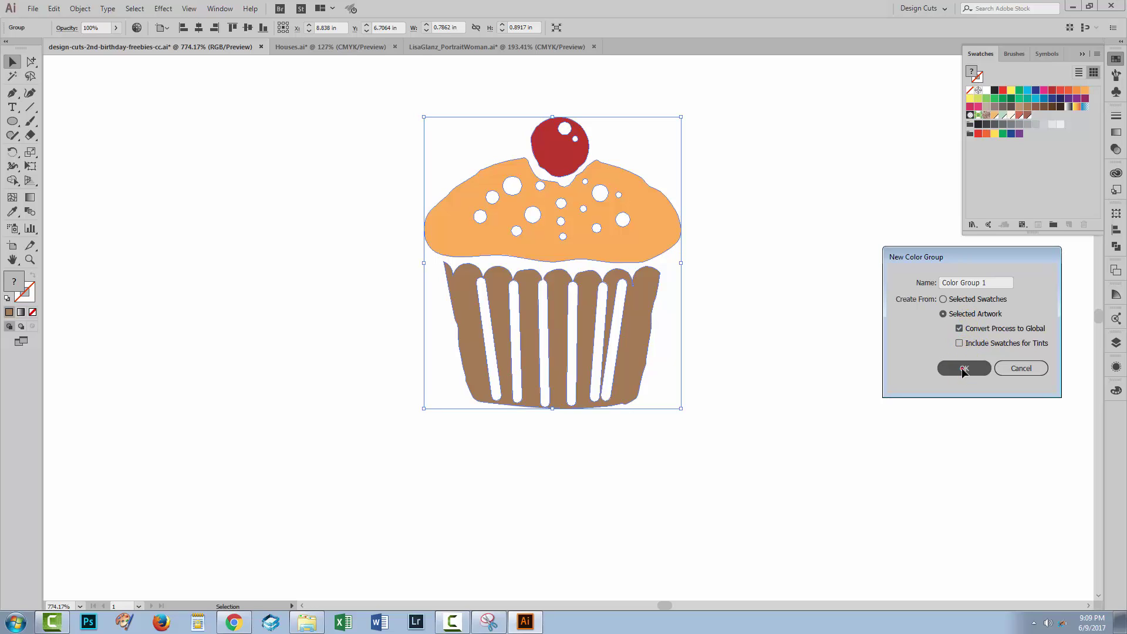
left_click(964, 371)
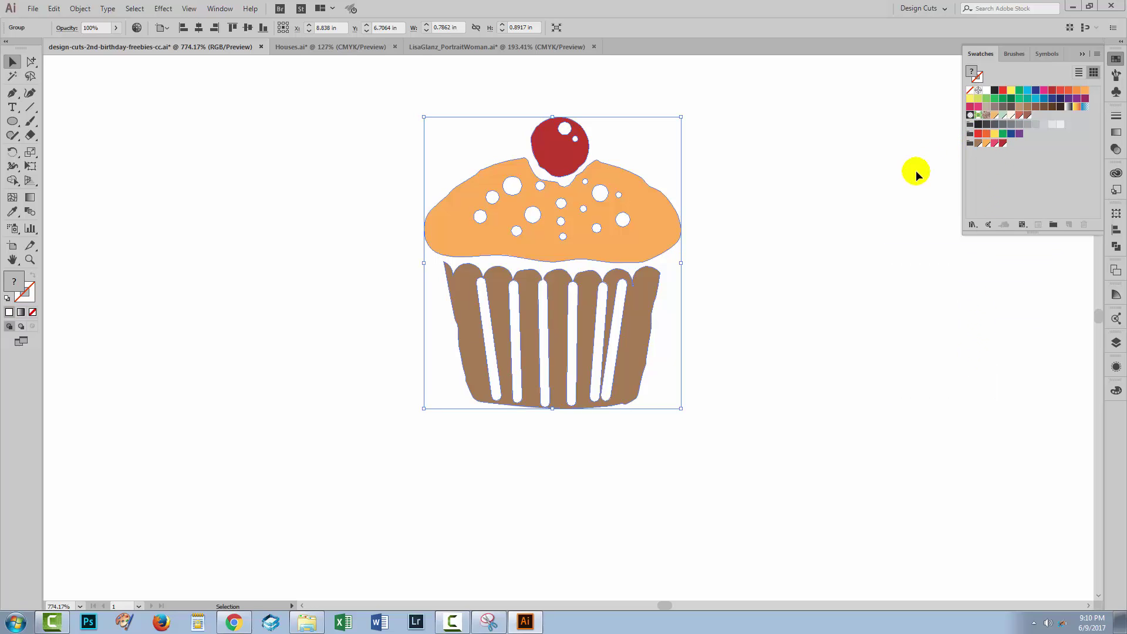
- Shift the red cherry swatch in Color Group 1 to orange-brown with preview on
left_click(743, 229)
left_click(573, 160)
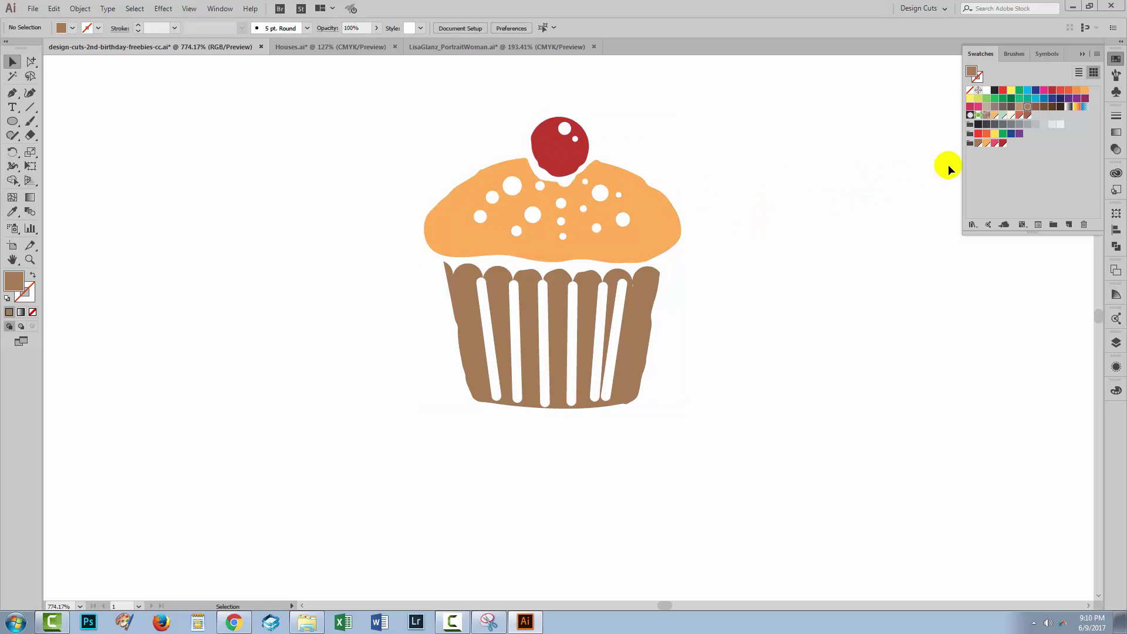
double_click(1004, 145)
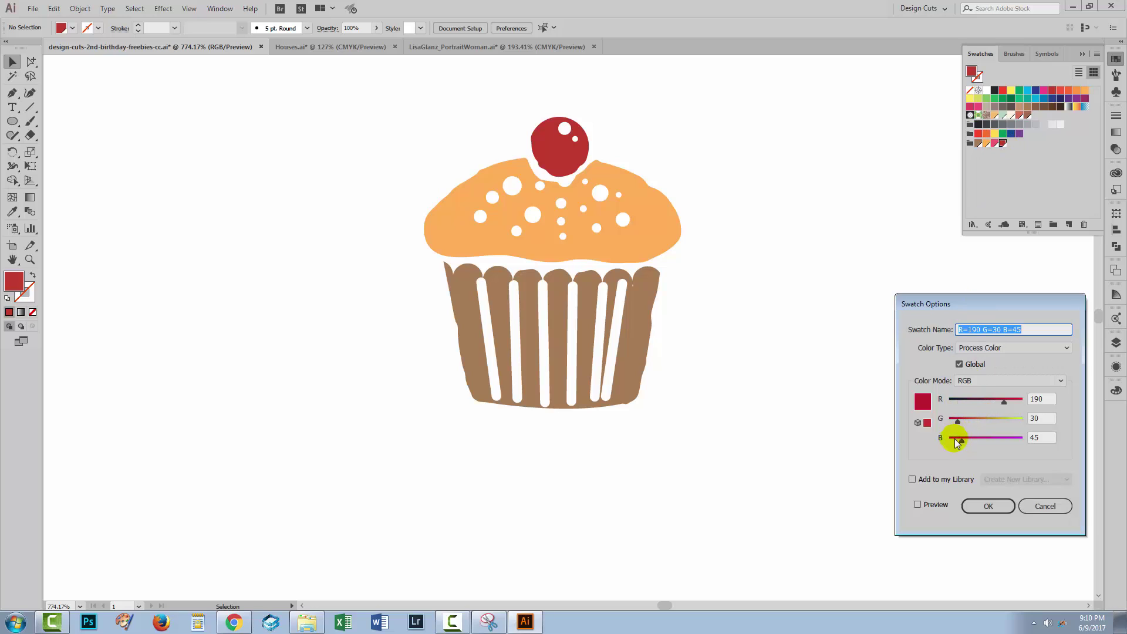
left_click_drag(962, 442, 957, 442)
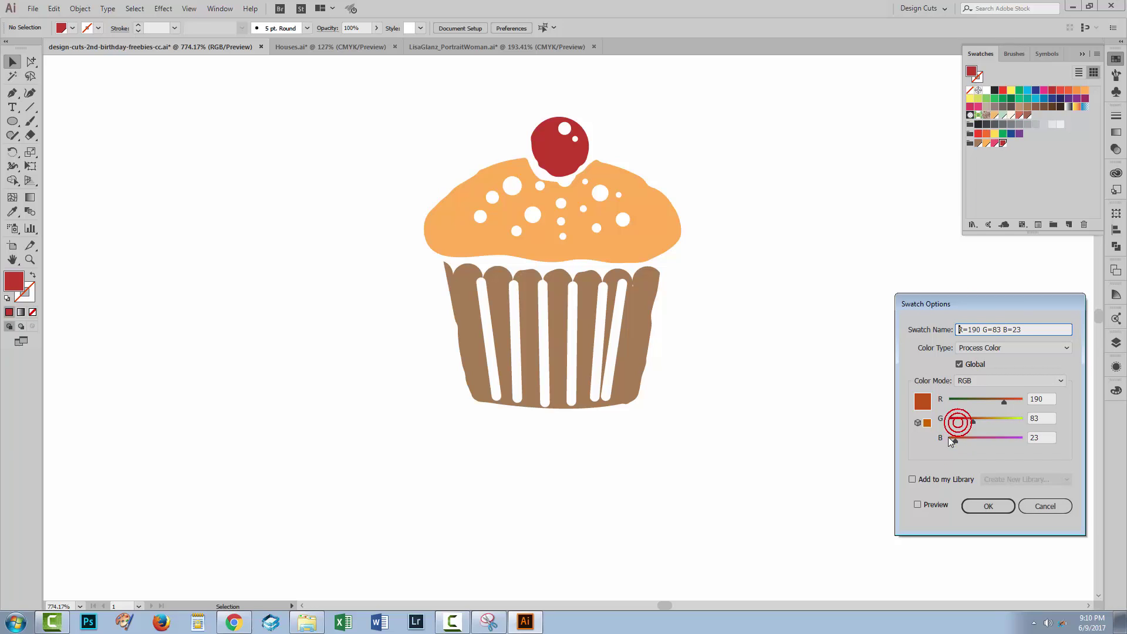
left_click(917, 504)
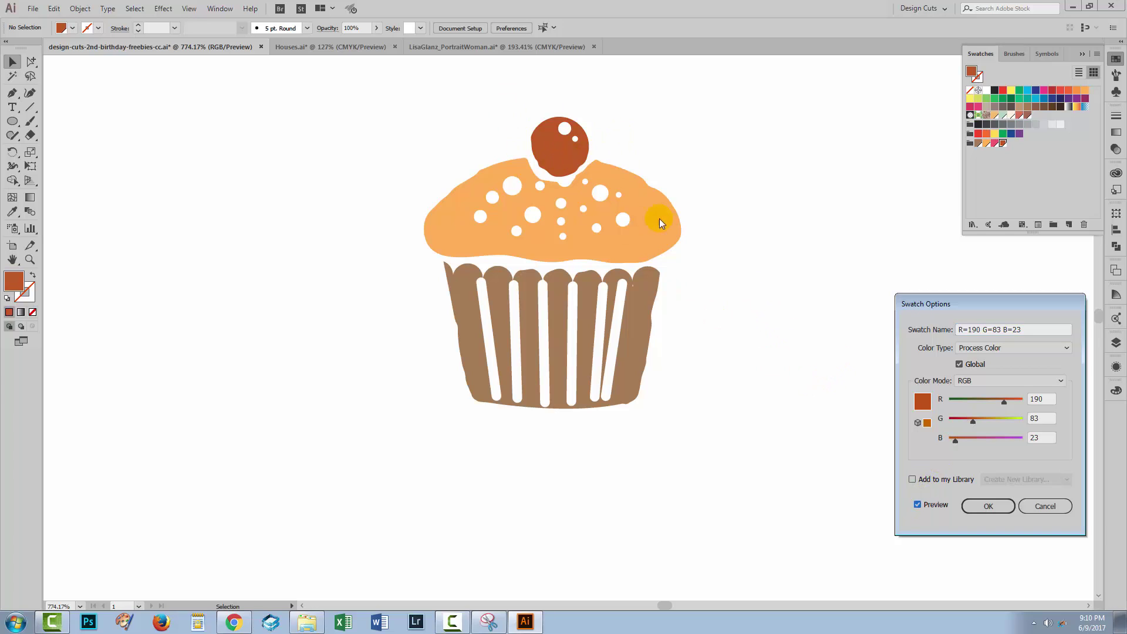
left_click(997, 507)
left_click(992, 507)
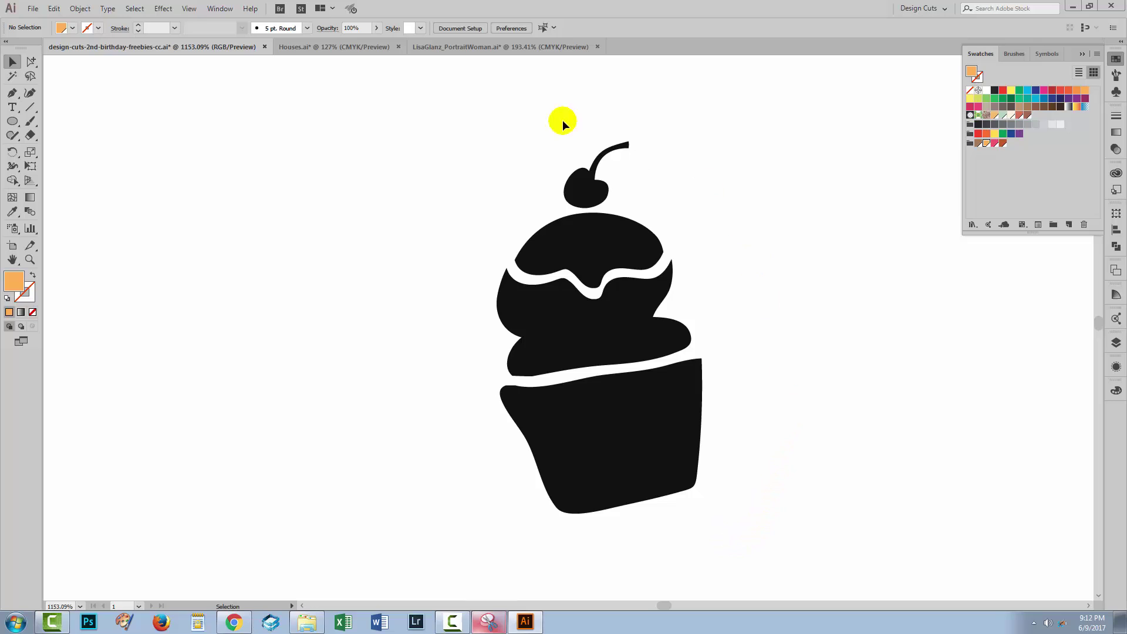
- Tick Global on the purple swatch and slightly lower its HSB brightness
double_click(1069, 100)
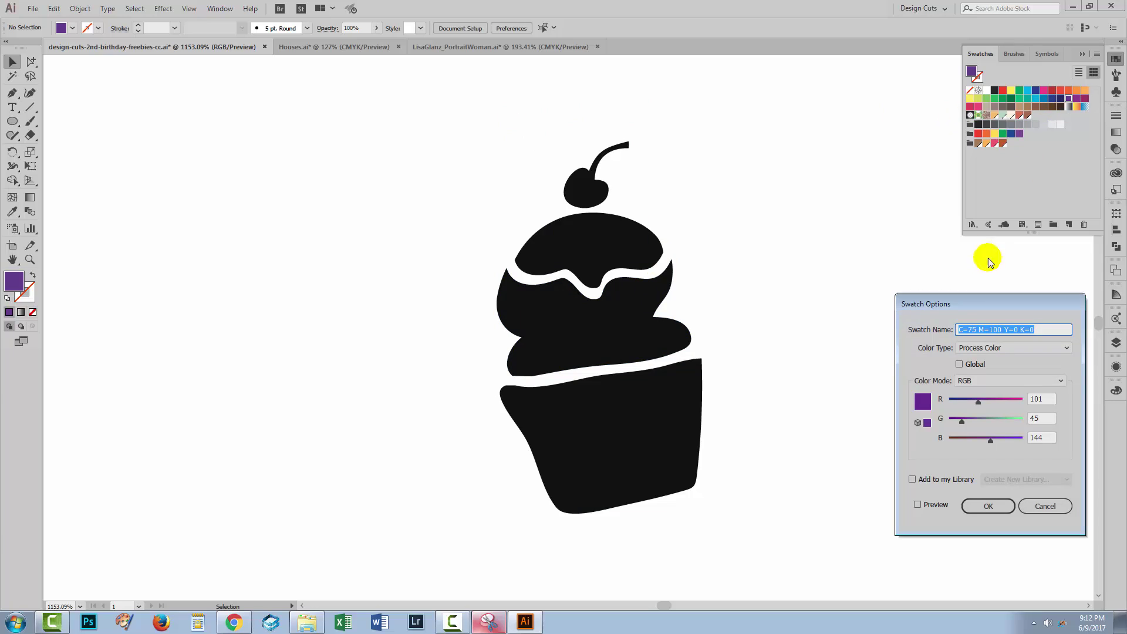
left_click(959, 365)
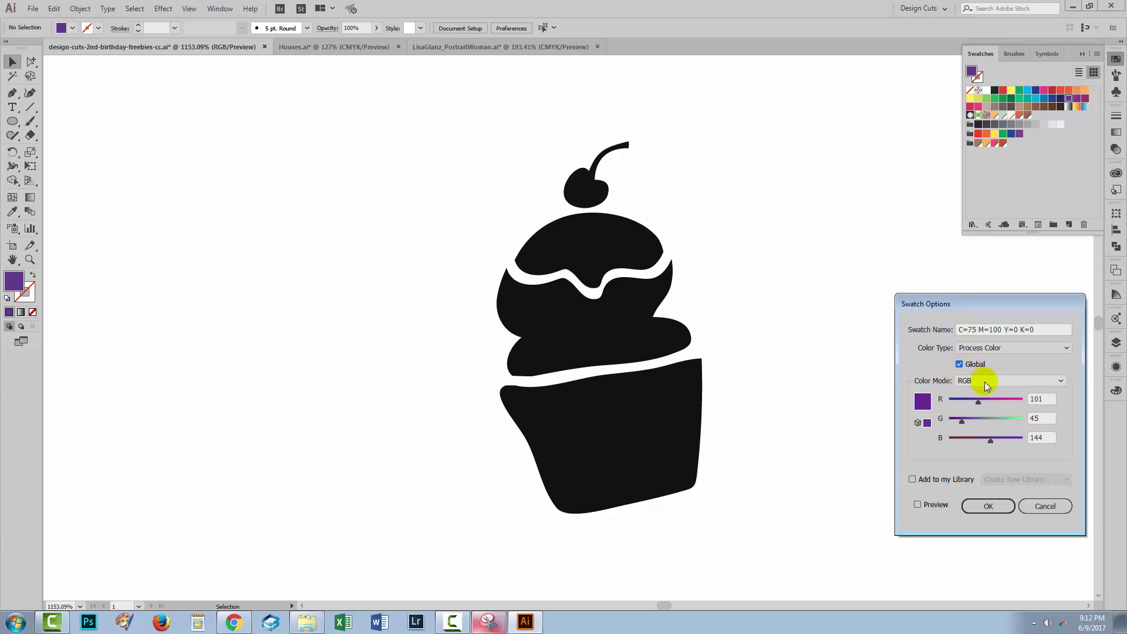
left_click(984, 382)
left_click(978, 422)
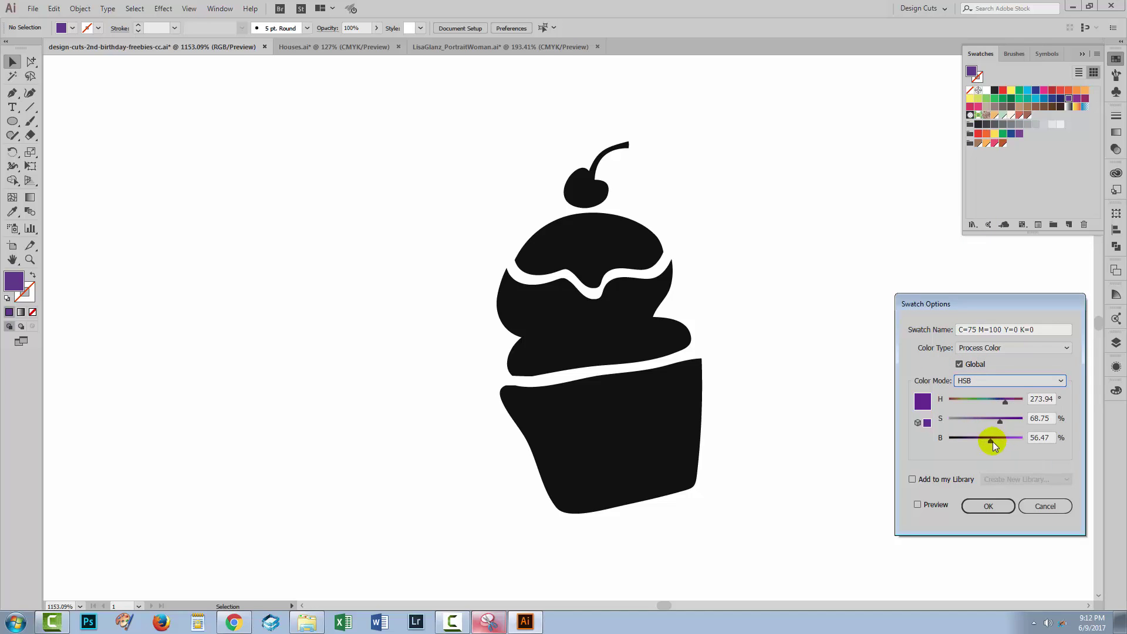
left_click_drag(992, 441, 984, 440)
left_click(988, 506)
left_click(757, 338)
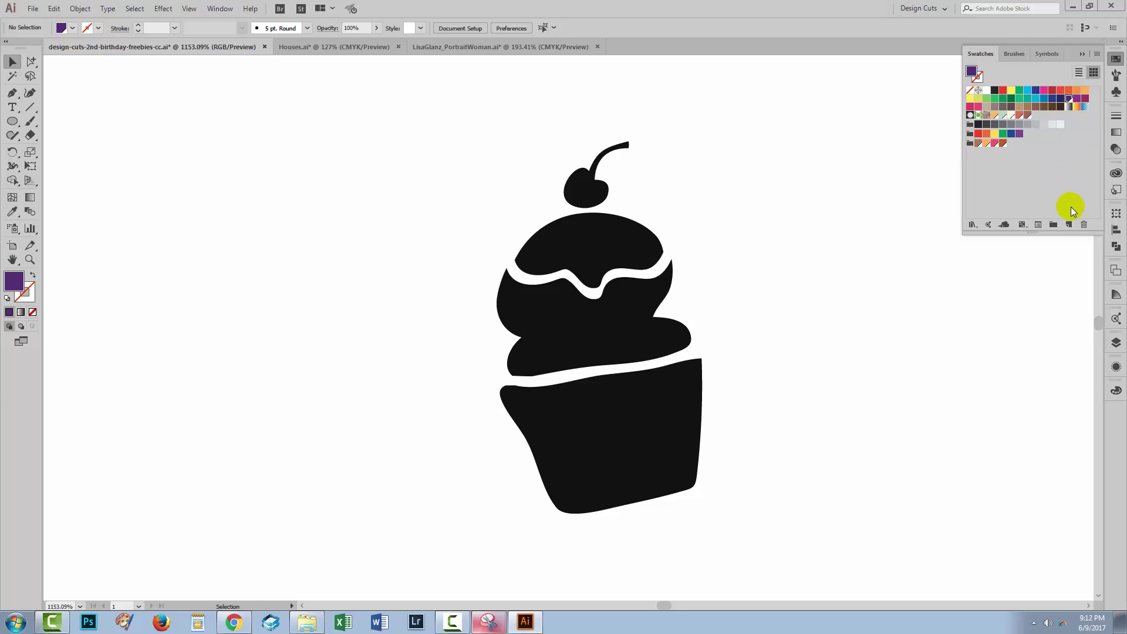
- Fill the cupcake base with deep purple from the Color Guide tints
left_click(1117, 295)
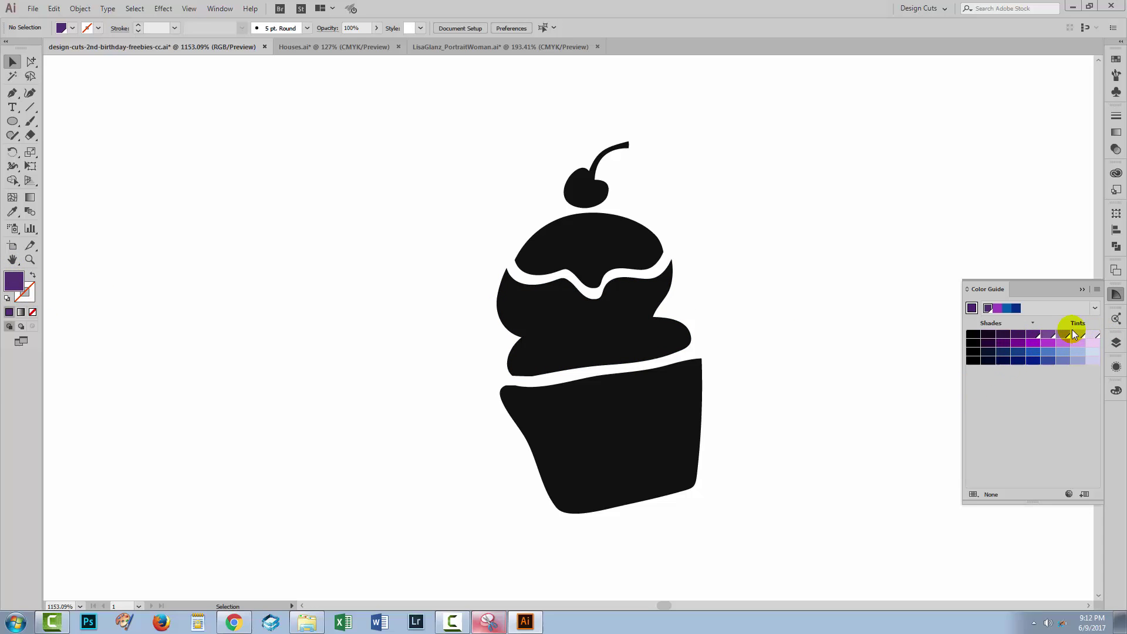
left_click(686, 395)
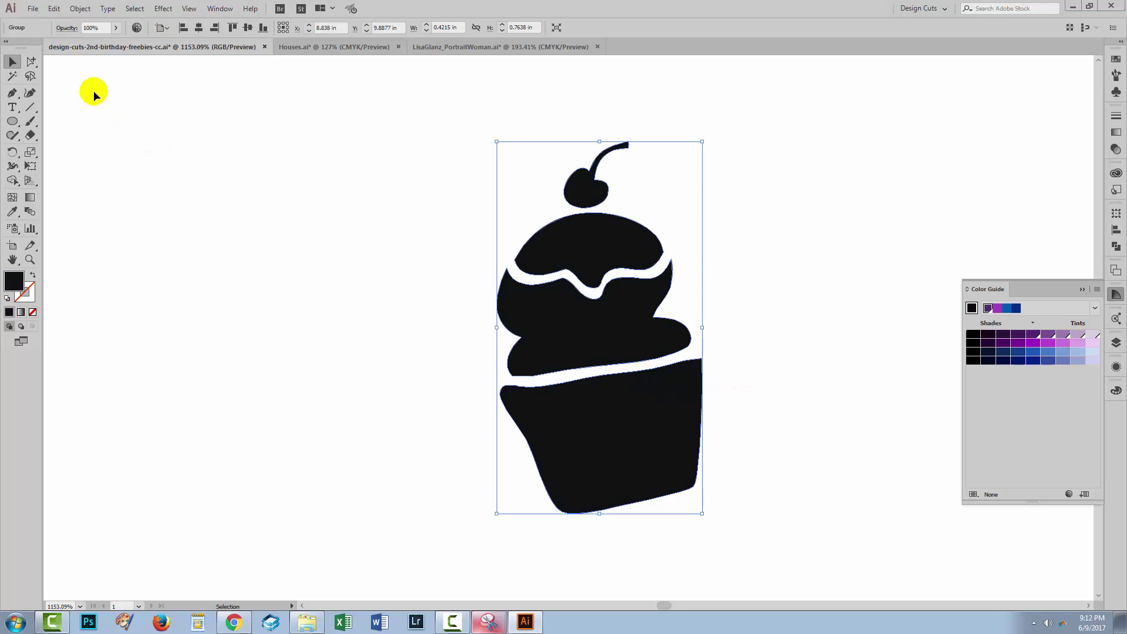
left_click(32, 61)
left_click(626, 439)
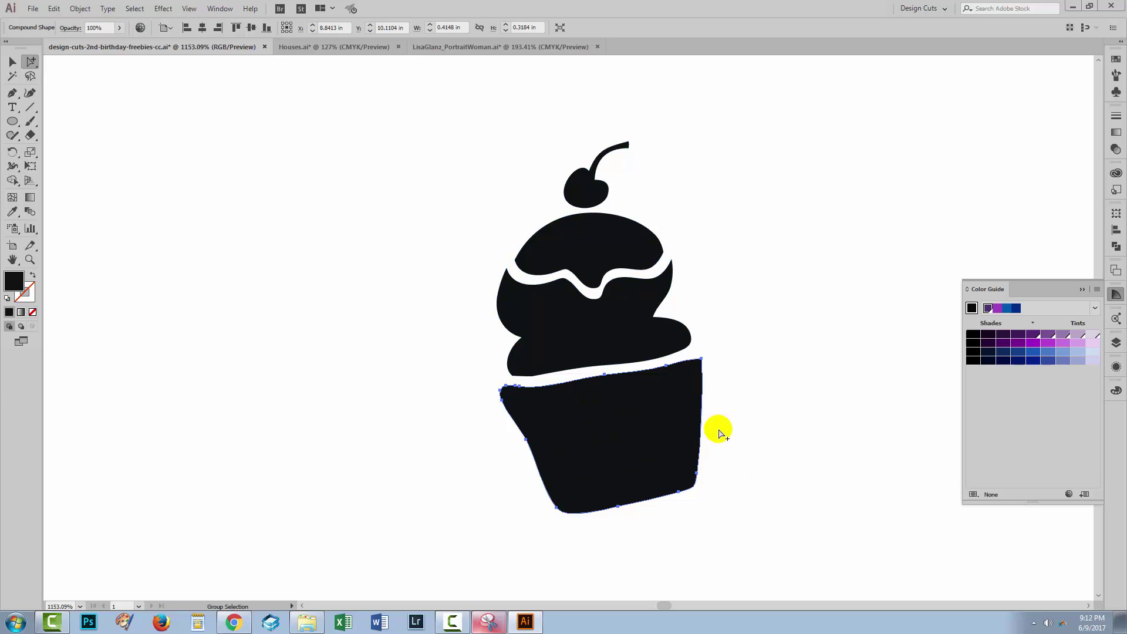
left_click(1033, 337)
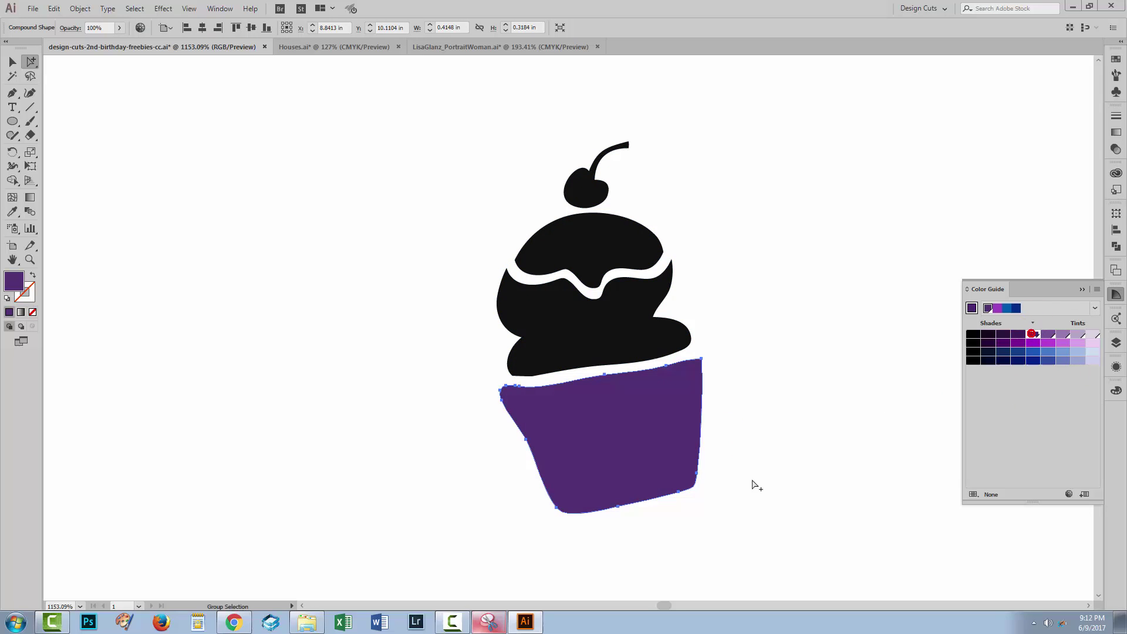
left_click(705, 442)
- Fill the frosting, icing top and cherry with progressively lighter purple tints
left_click(644, 338)
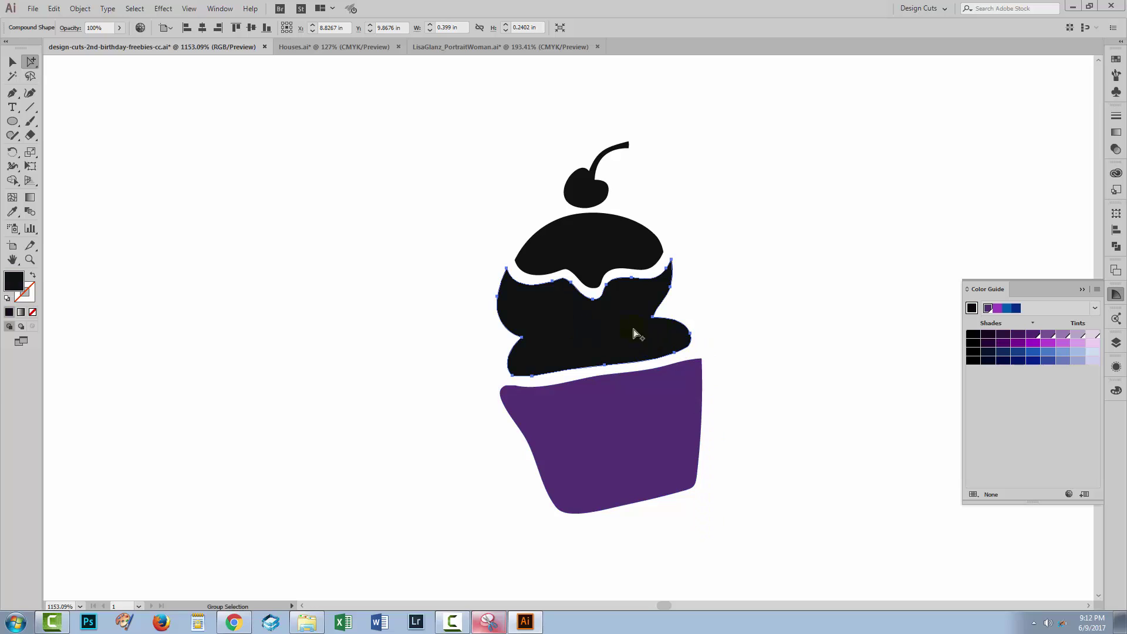
left_click(1050, 336)
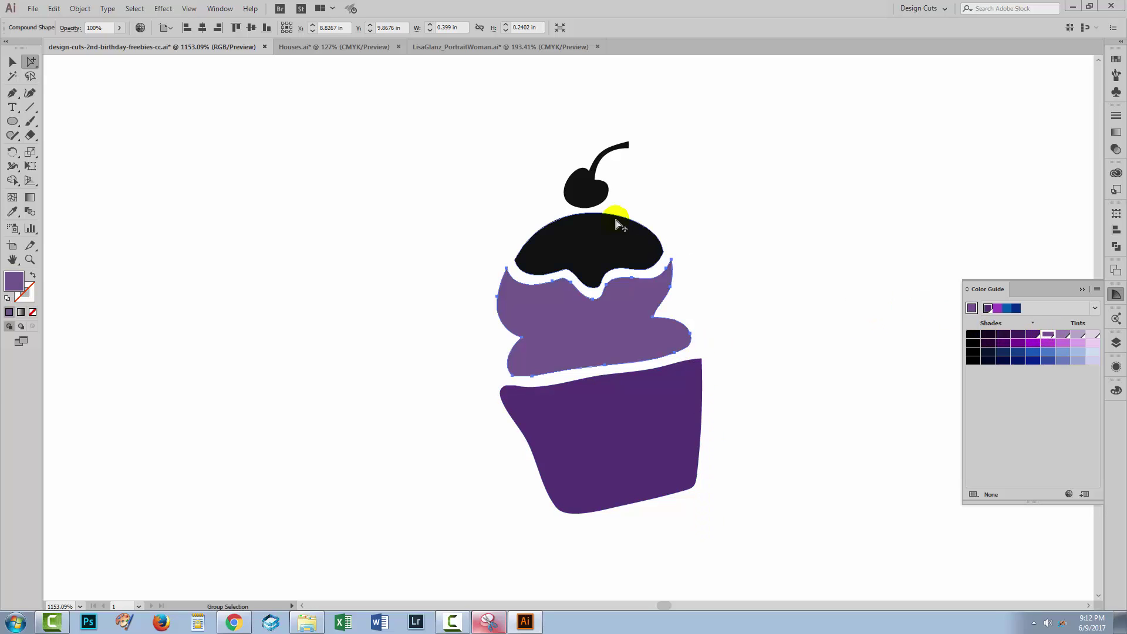
left_click(613, 235)
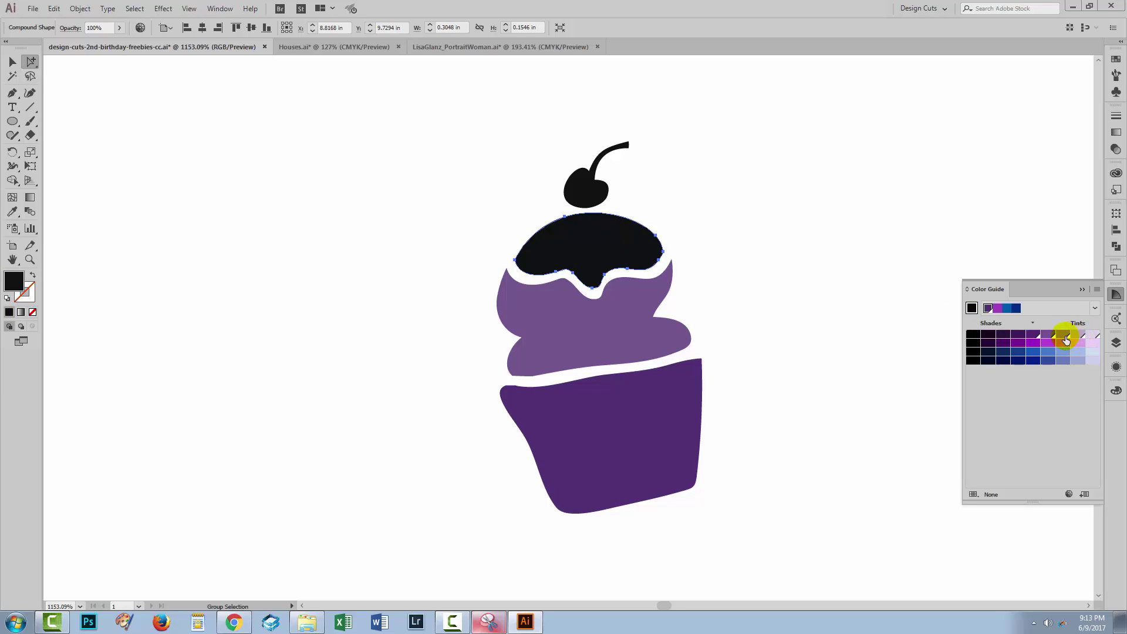
left_click(1063, 336)
left_click(592, 195)
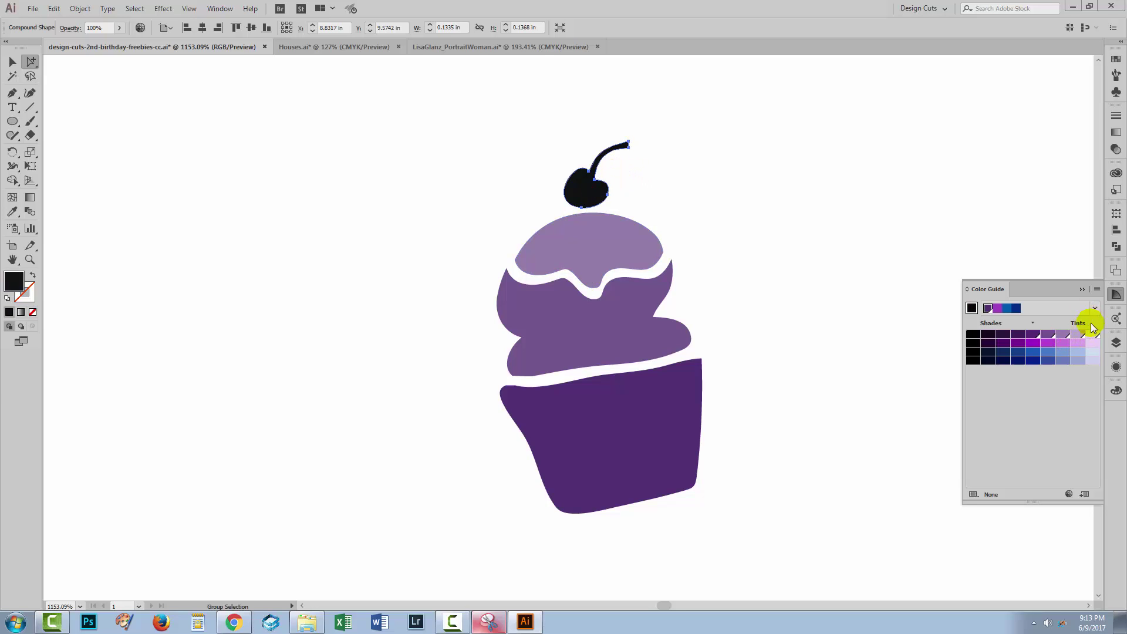
left_click(1078, 334)
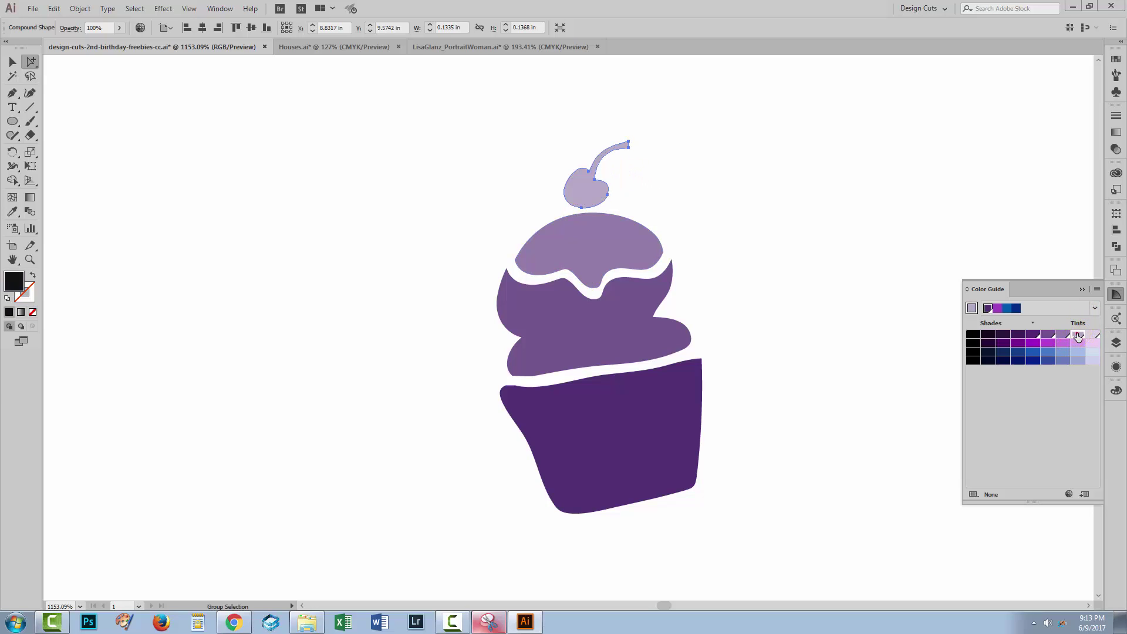
left_click(821, 322)
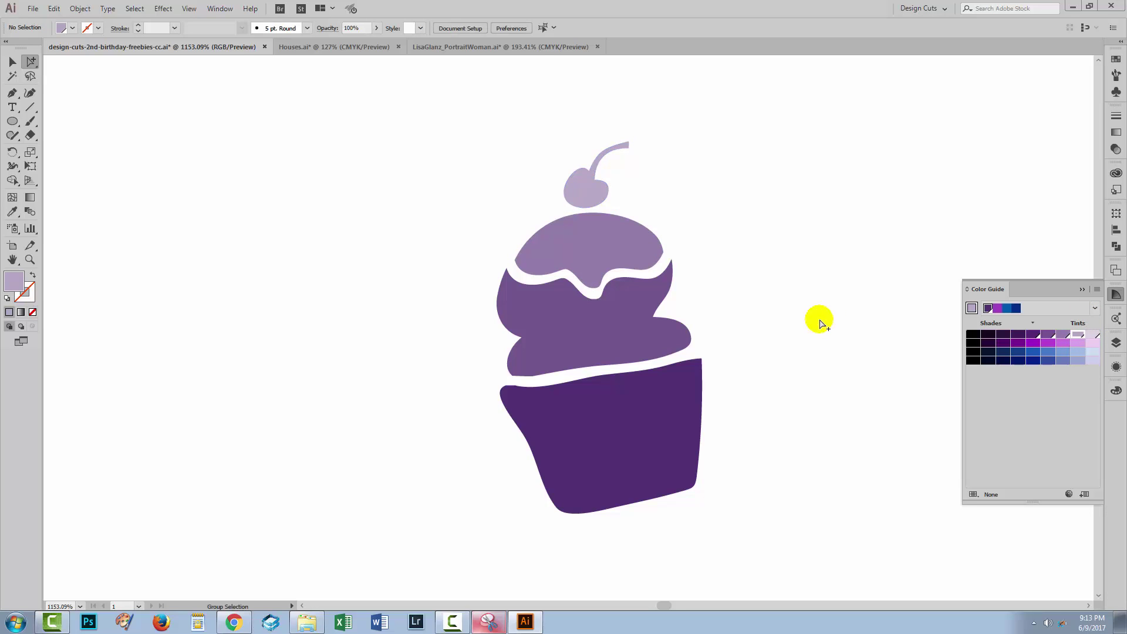
- Shift the global purple swatch's hue to 140 so the whole cupcake previews green
left_click(1115, 58)
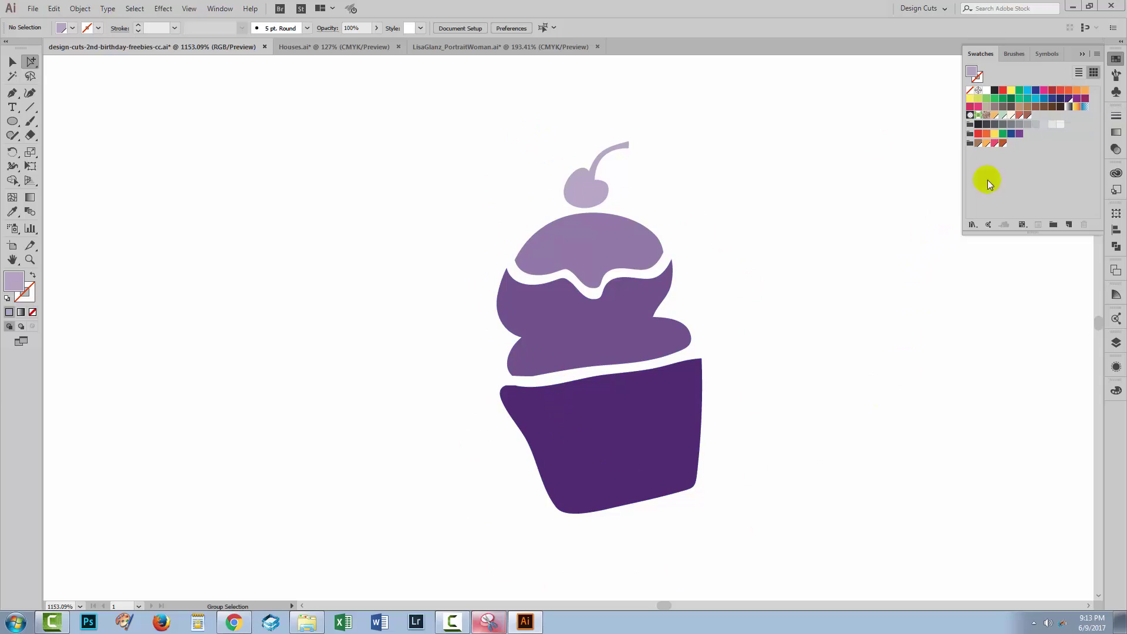
double_click(1068, 98)
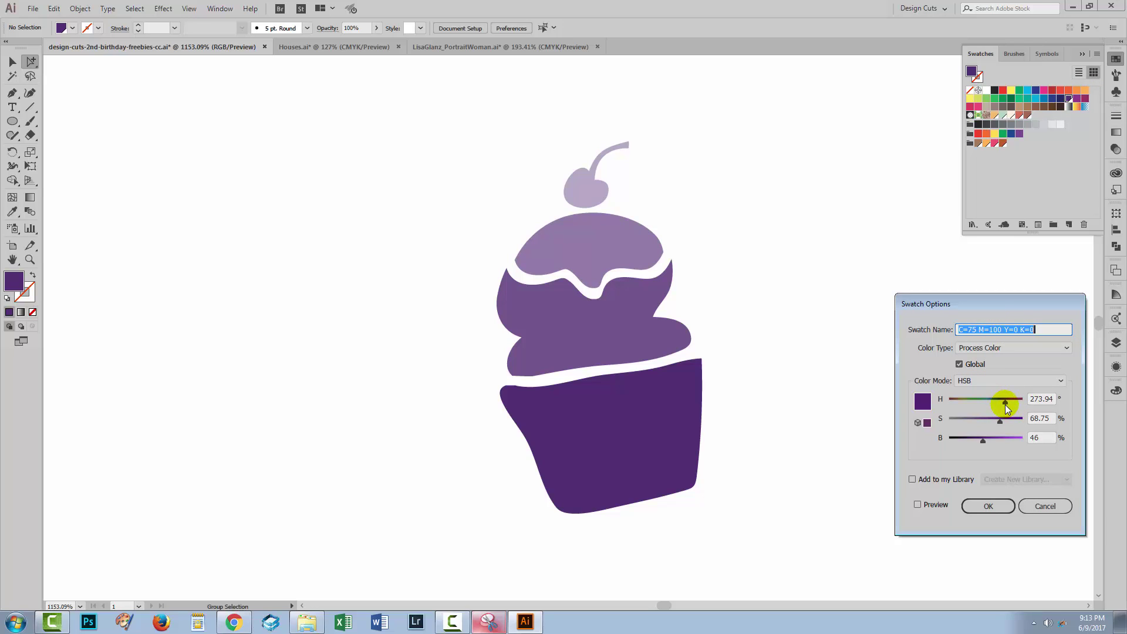
left_click_drag(1005, 404, 977, 402)
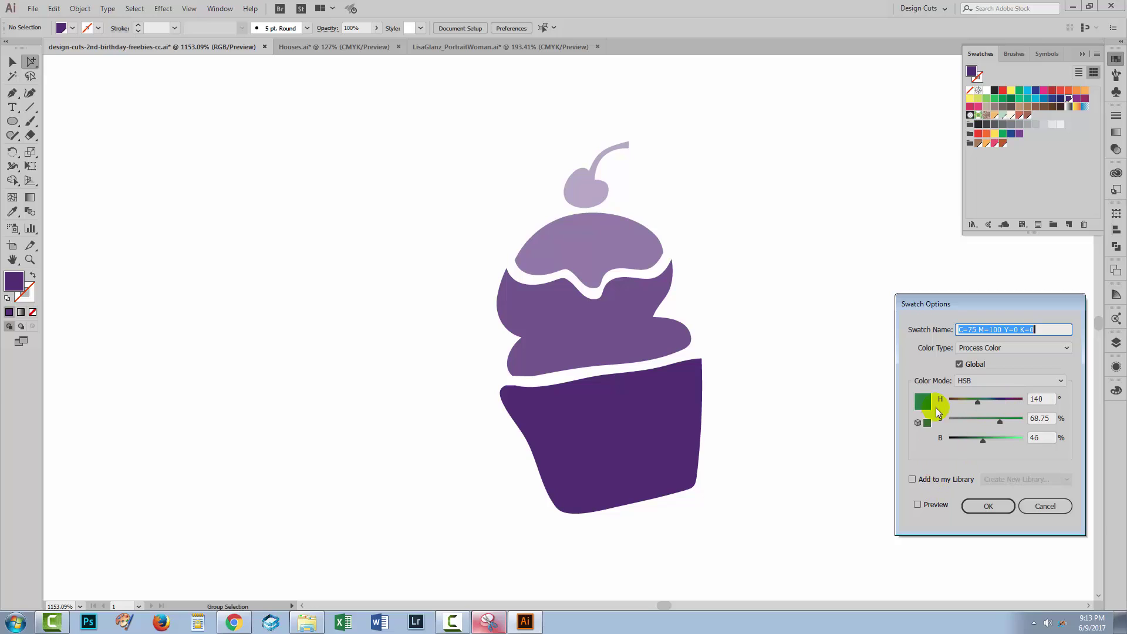
left_click(918, 506)
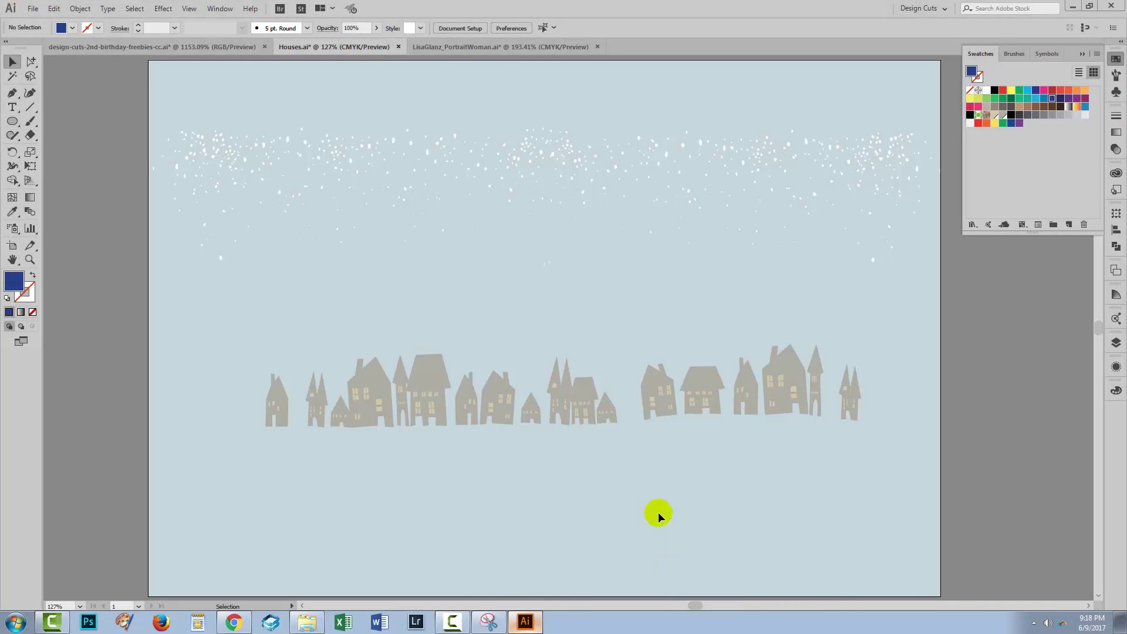
- Make the cyan swatch a global colour
left_click(469, 406)
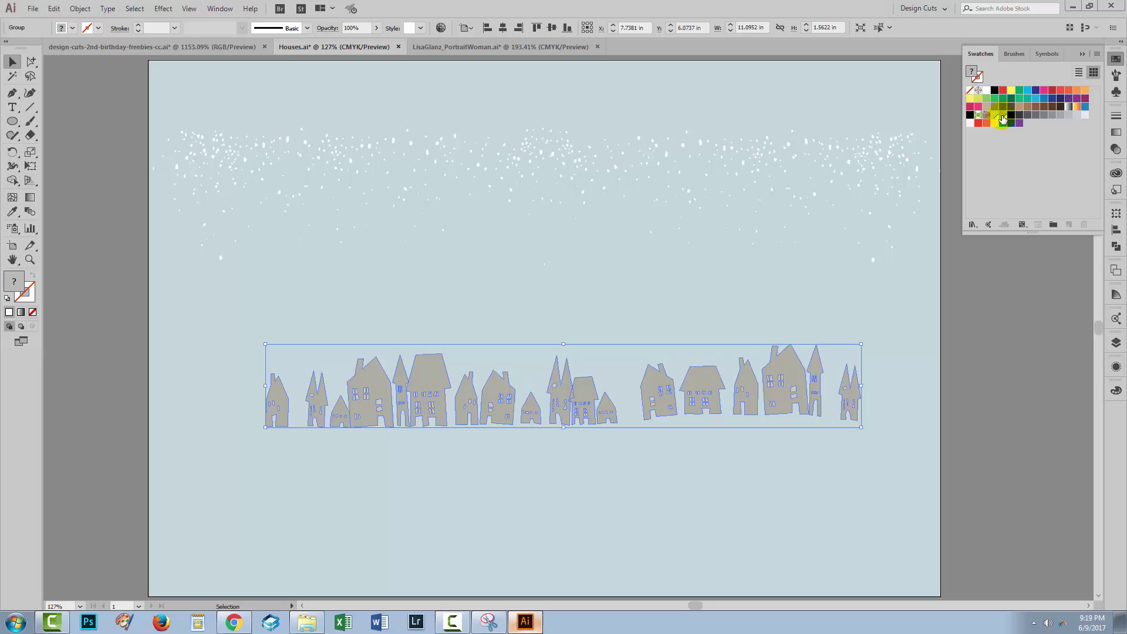
left_click(717, 457)
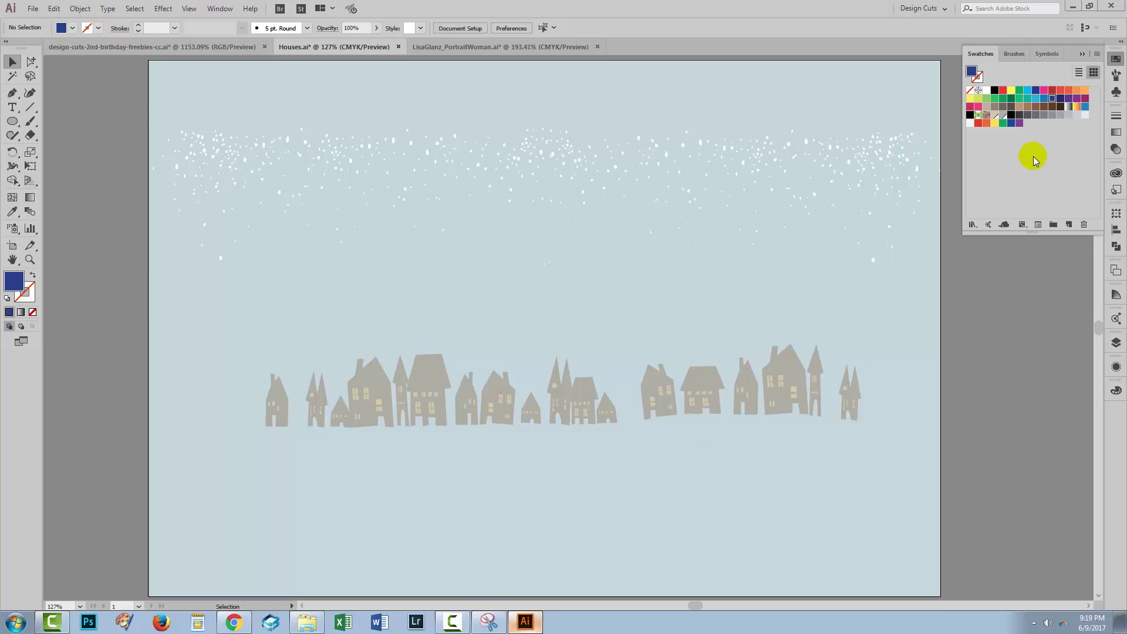
double_click(1037, 99)
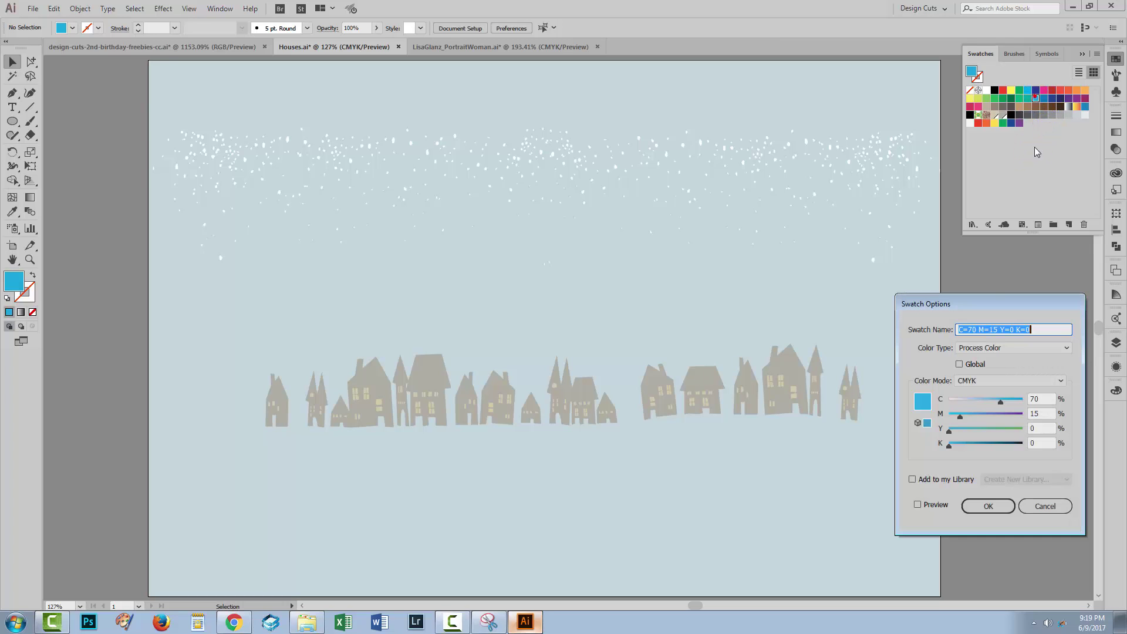
left_click(960, 364)
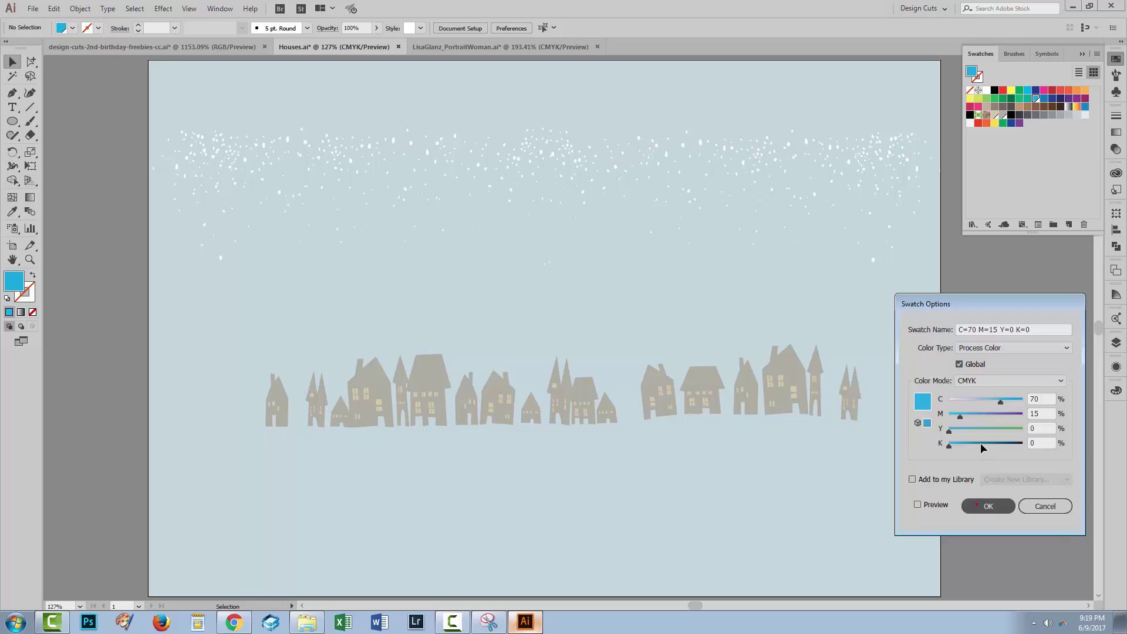
left_click(988, 507)
- Make the dark blue swatch a global colour as well
double_click(1052, 98)
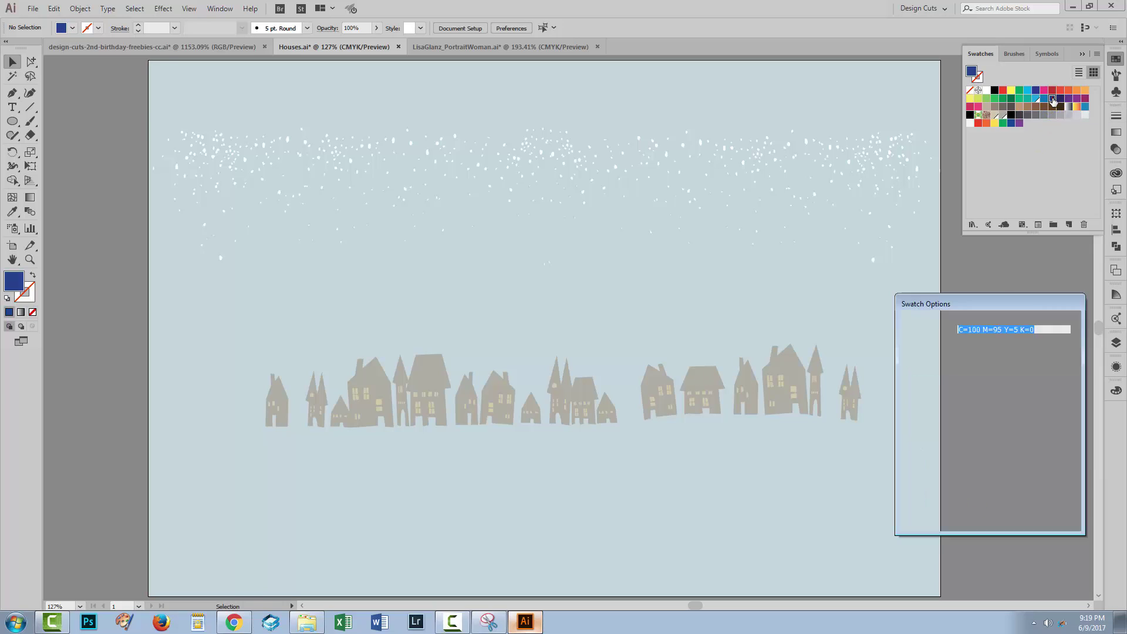
left_click(961, 365)
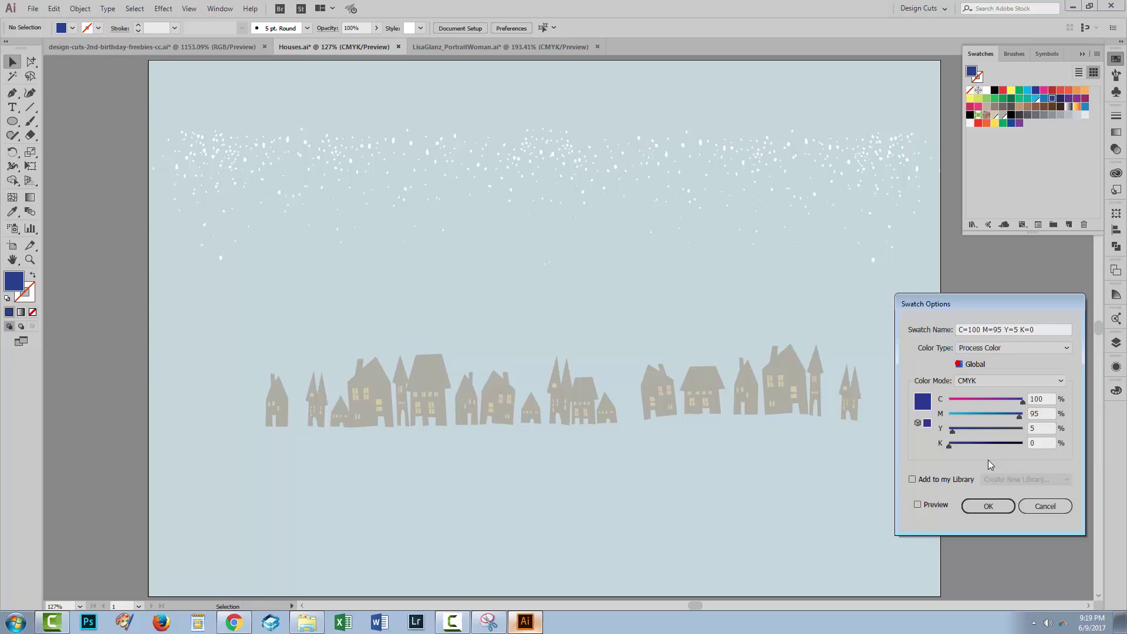
left_click(988, 506)
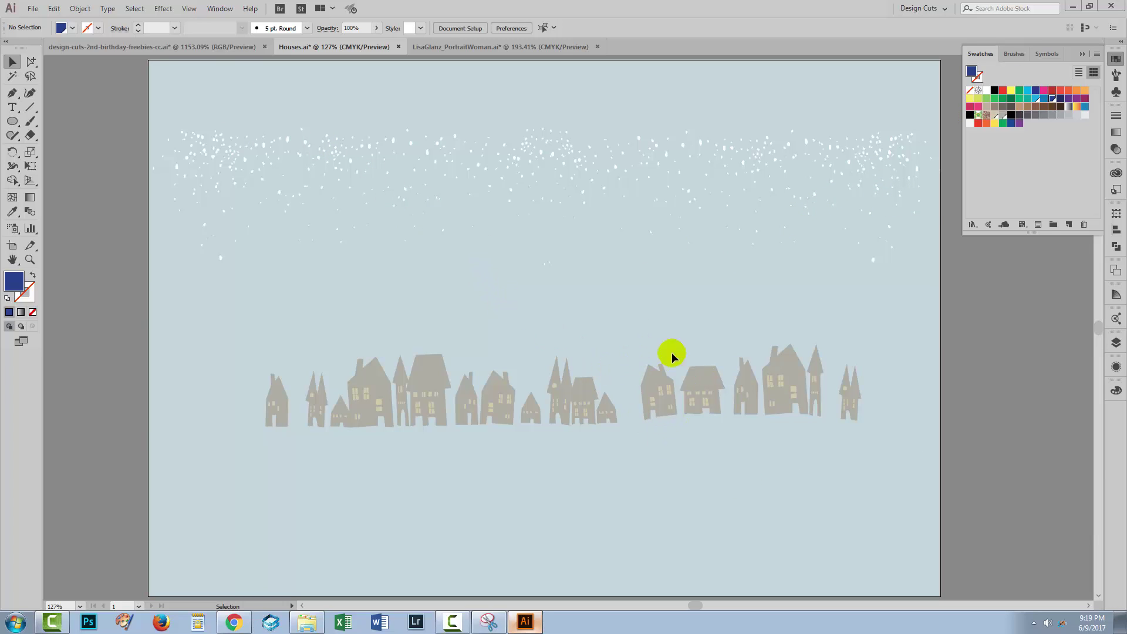
- Colour the windows of the house right of the gap cyan
left_click(30, 76)
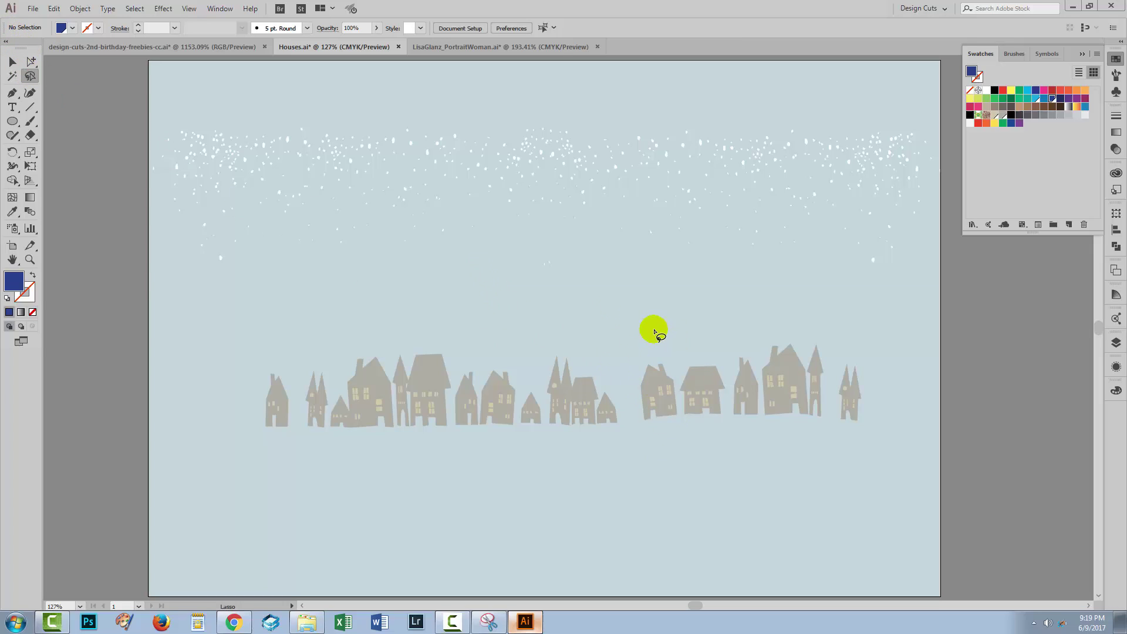
mouse_move(655, 332)
left_mouse_down()
mouse_move(681, 418)
mouse_move(648, 332)
left_mouse_up()
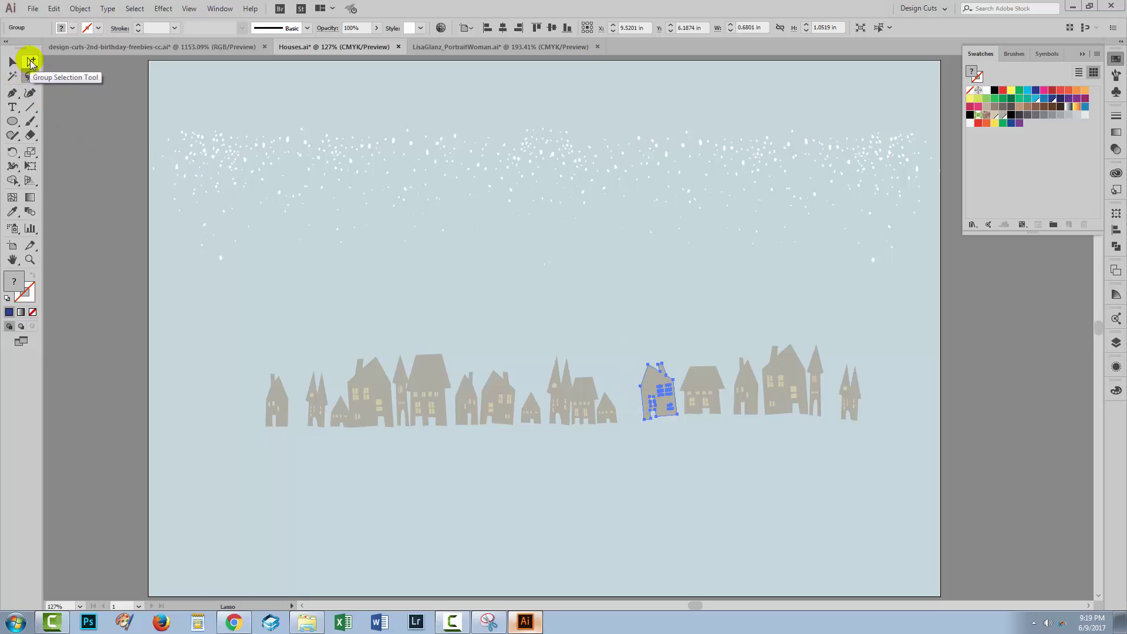
left_click(31, 62)
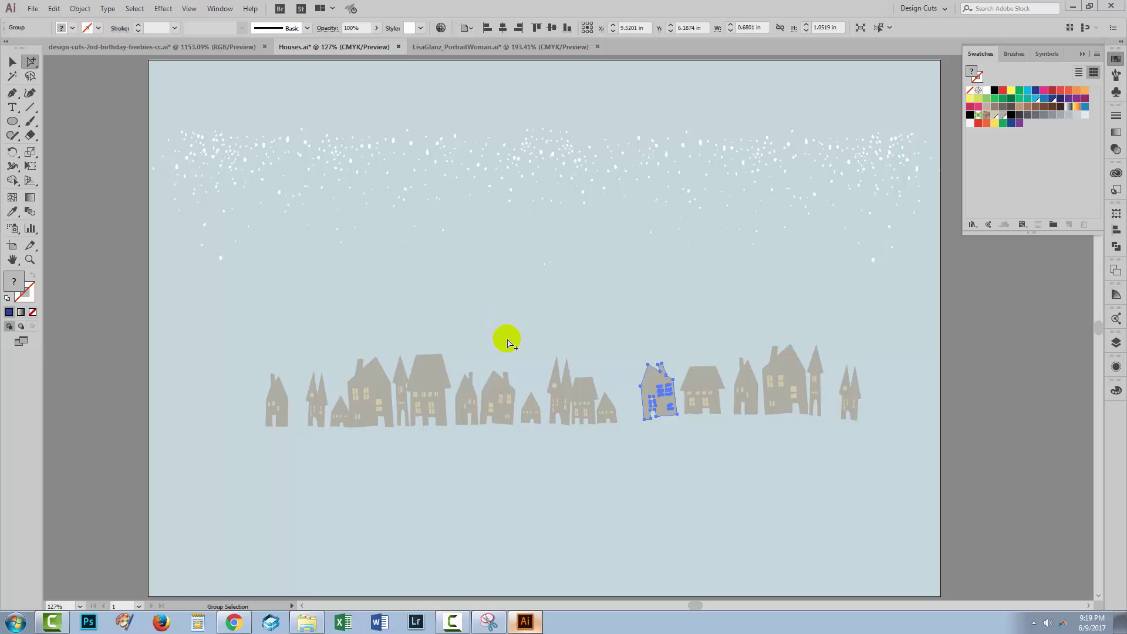
left_click(652, 378)
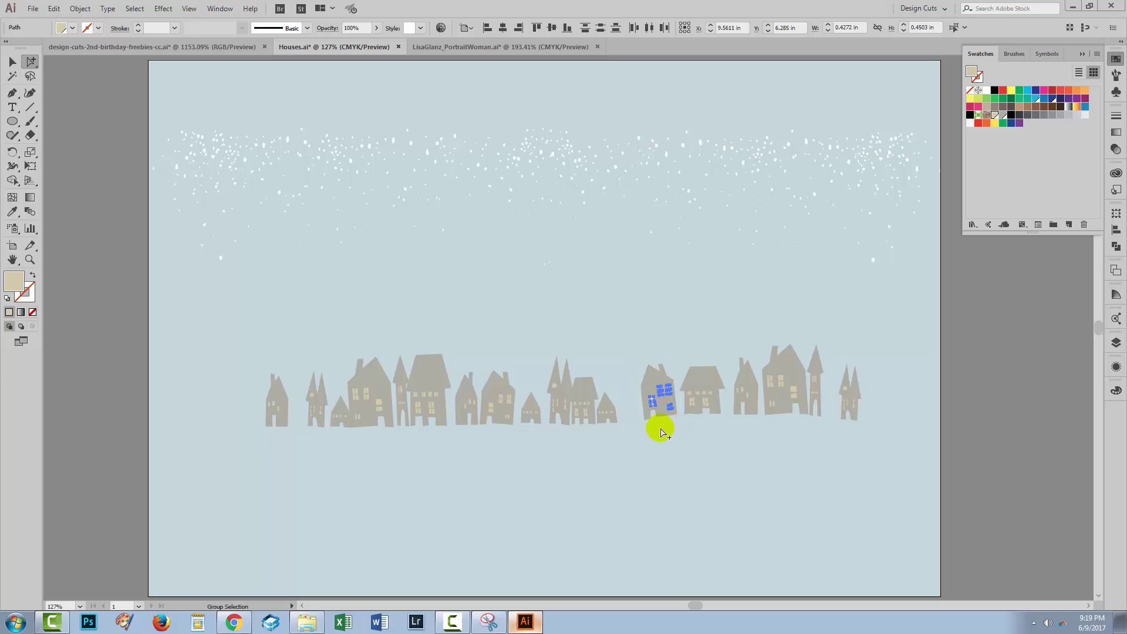
left_click(1036, 98)
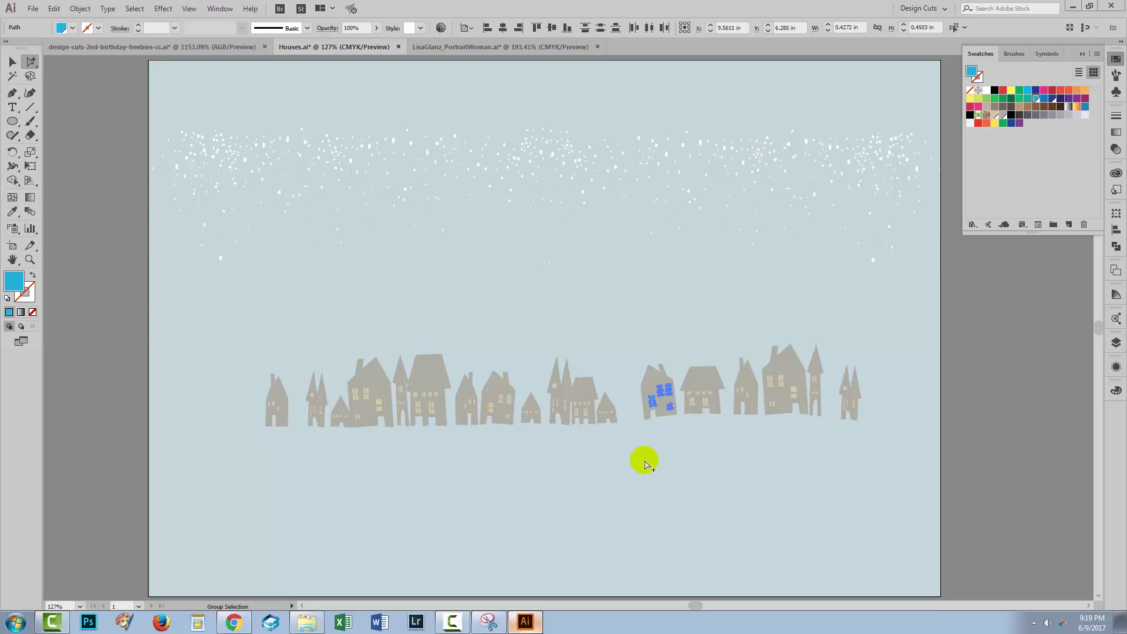
- Fill that house's body with the dark blue swatch
left_click(596, 453)
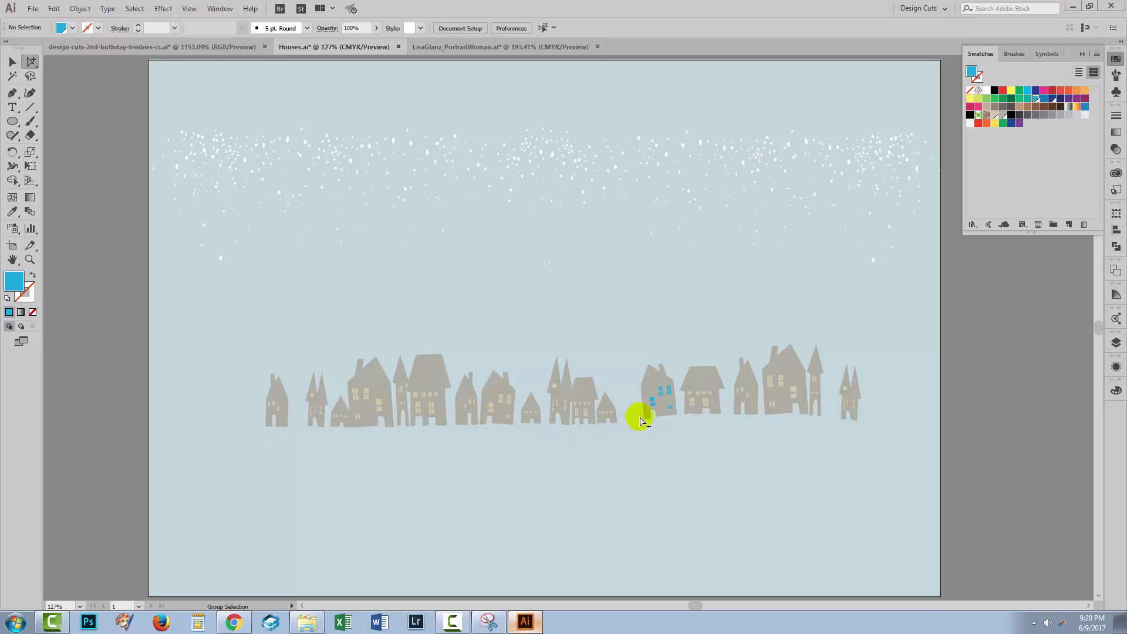
left_click(655, 380)
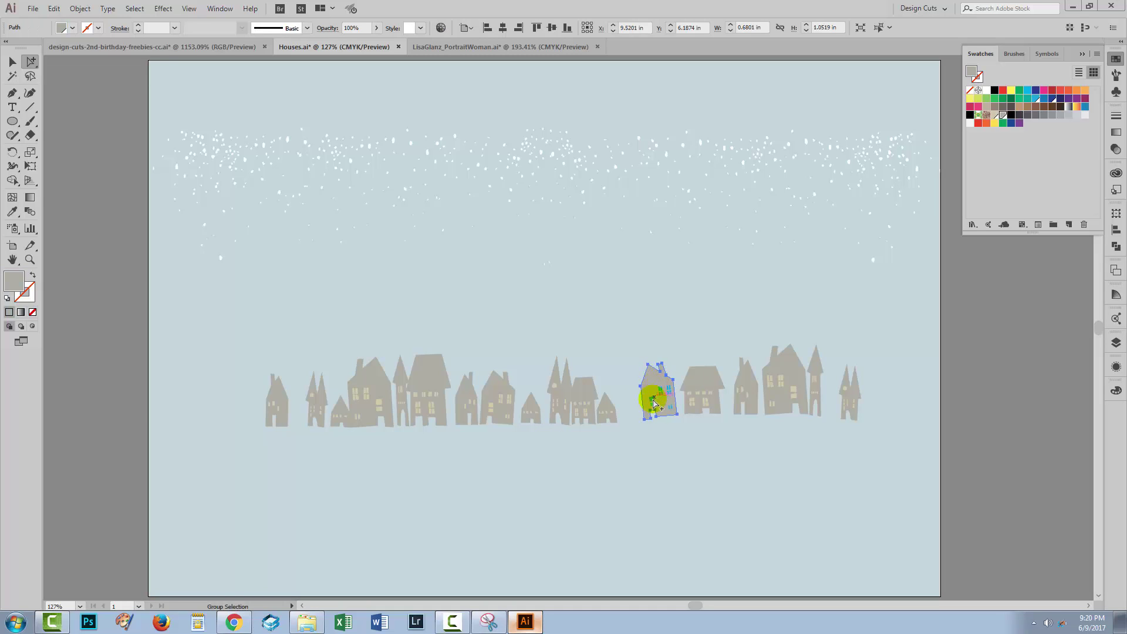
left_click(1052, 98)
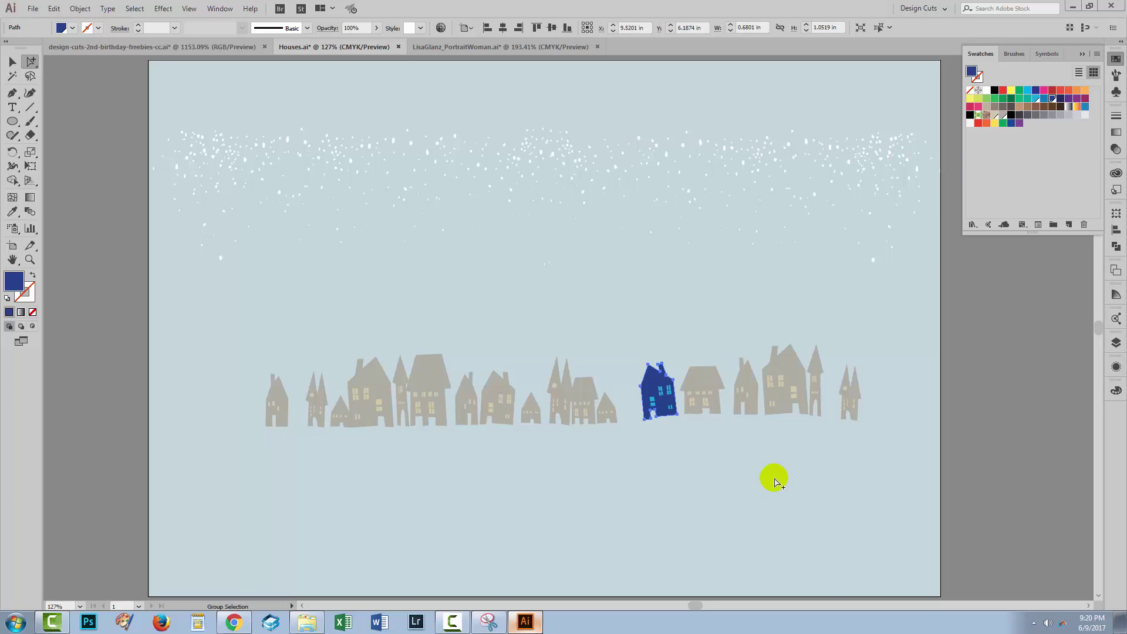
left_click(768, 473)
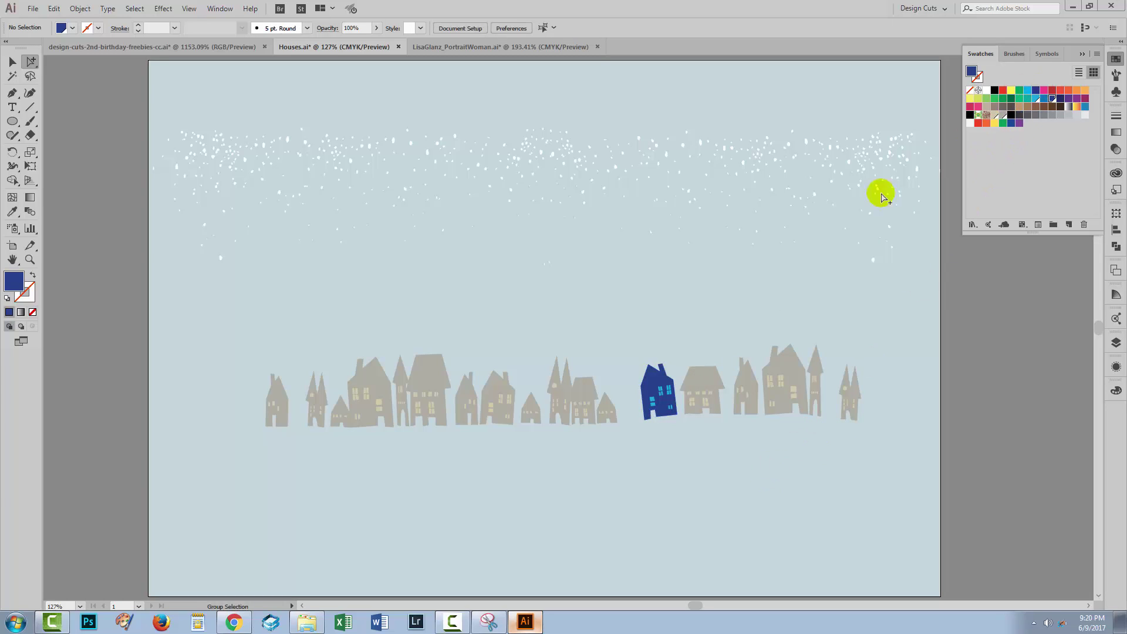